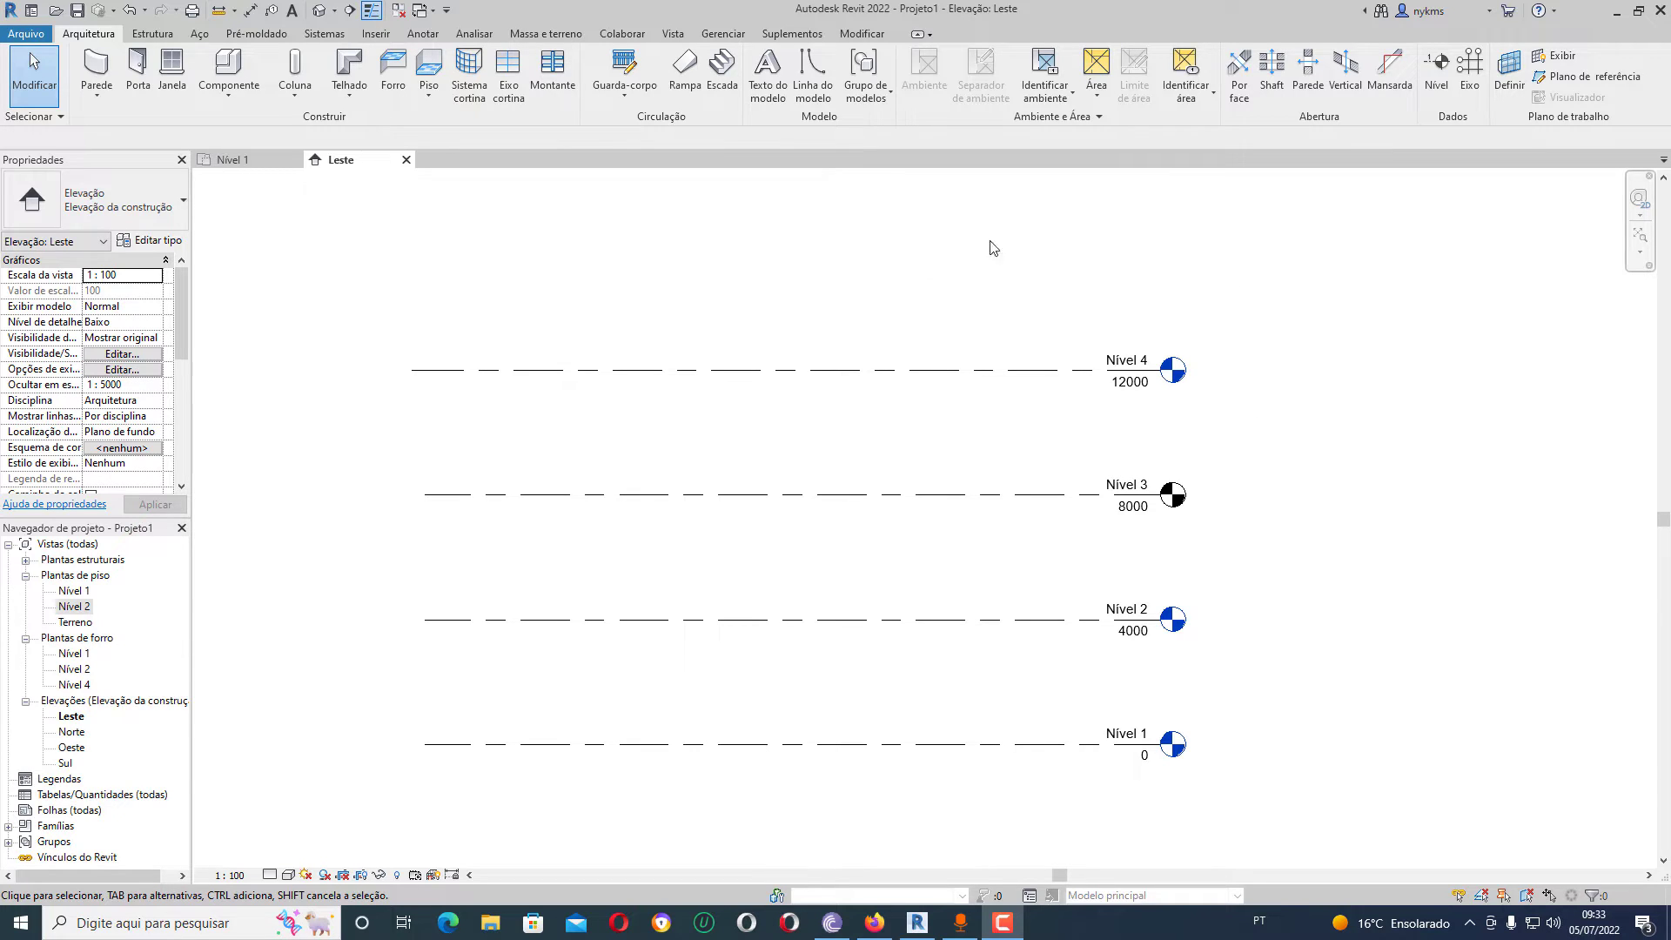
# Add level Nível 6 at 15200 above Nível 4 with plan-view creation turned off
pyautogui.moveTo(1074, 571); pyautogui.dragTo(1085, 638, button='middle')
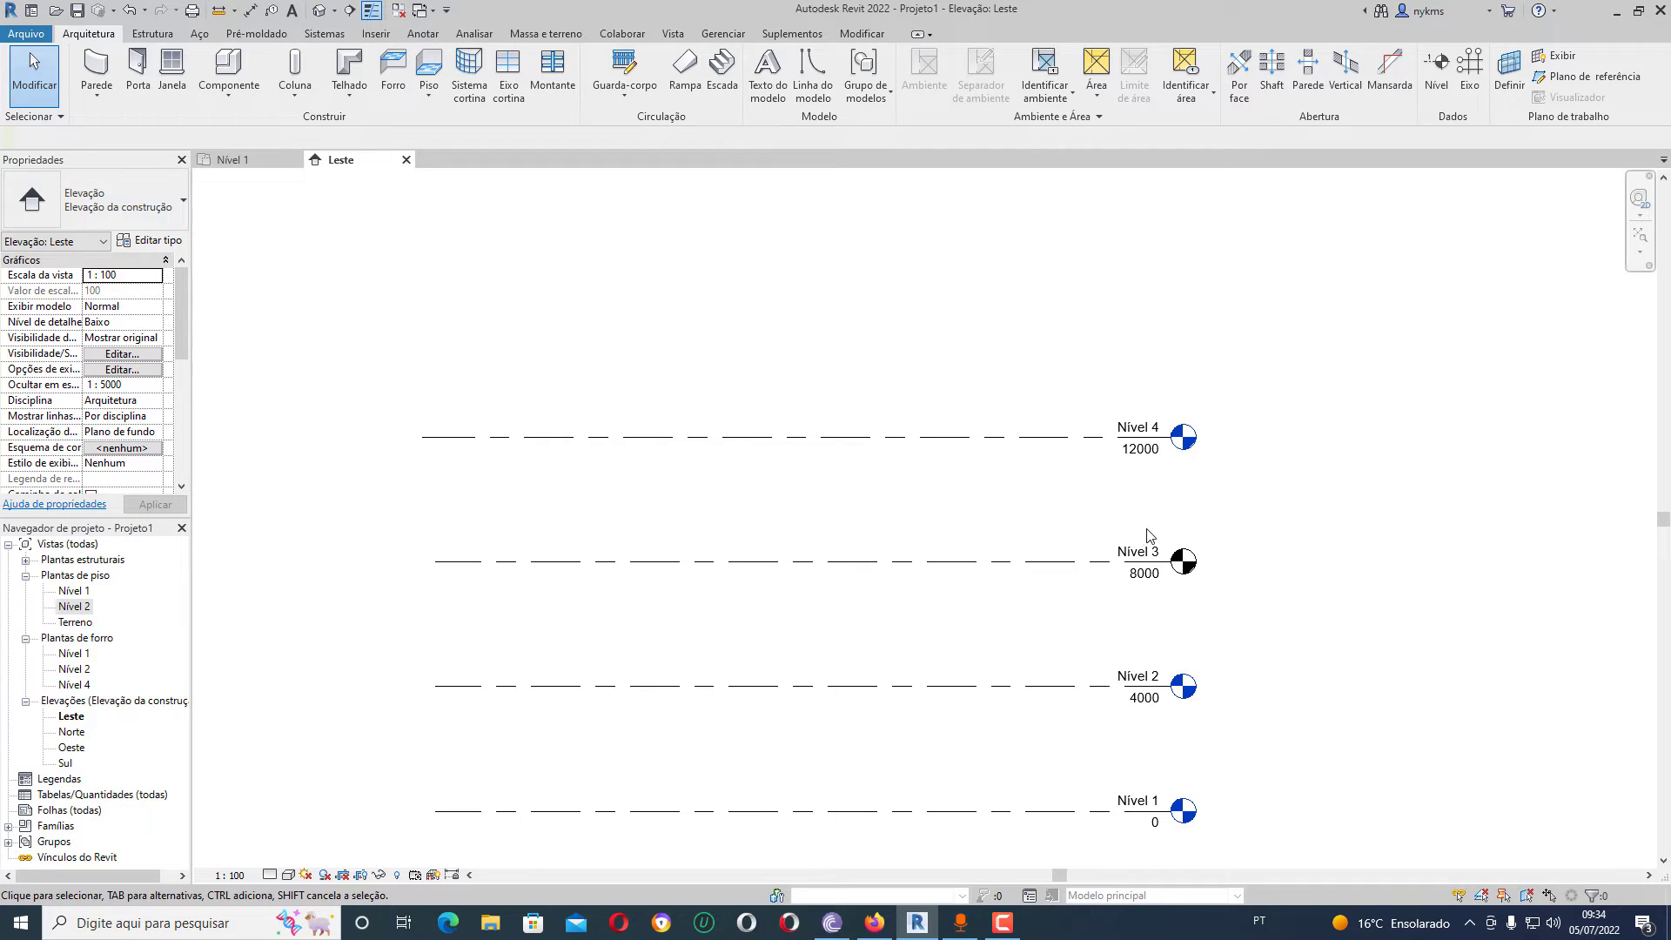
pyautogui.click(1440, 67)
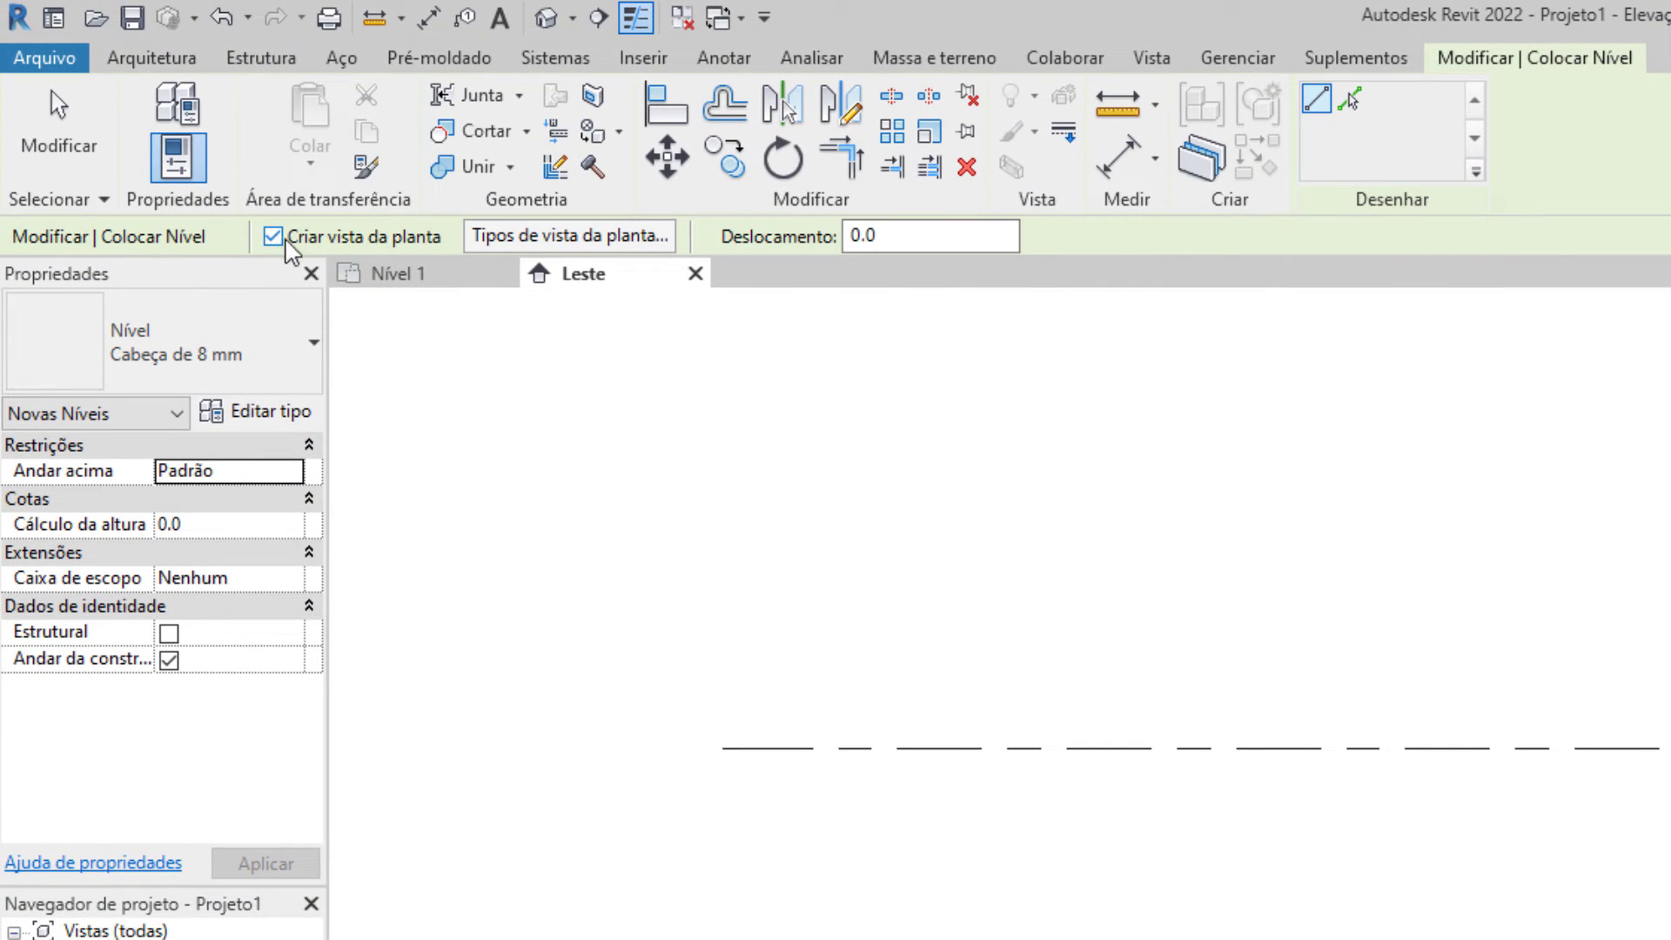
pyautogui.click(275, 241)
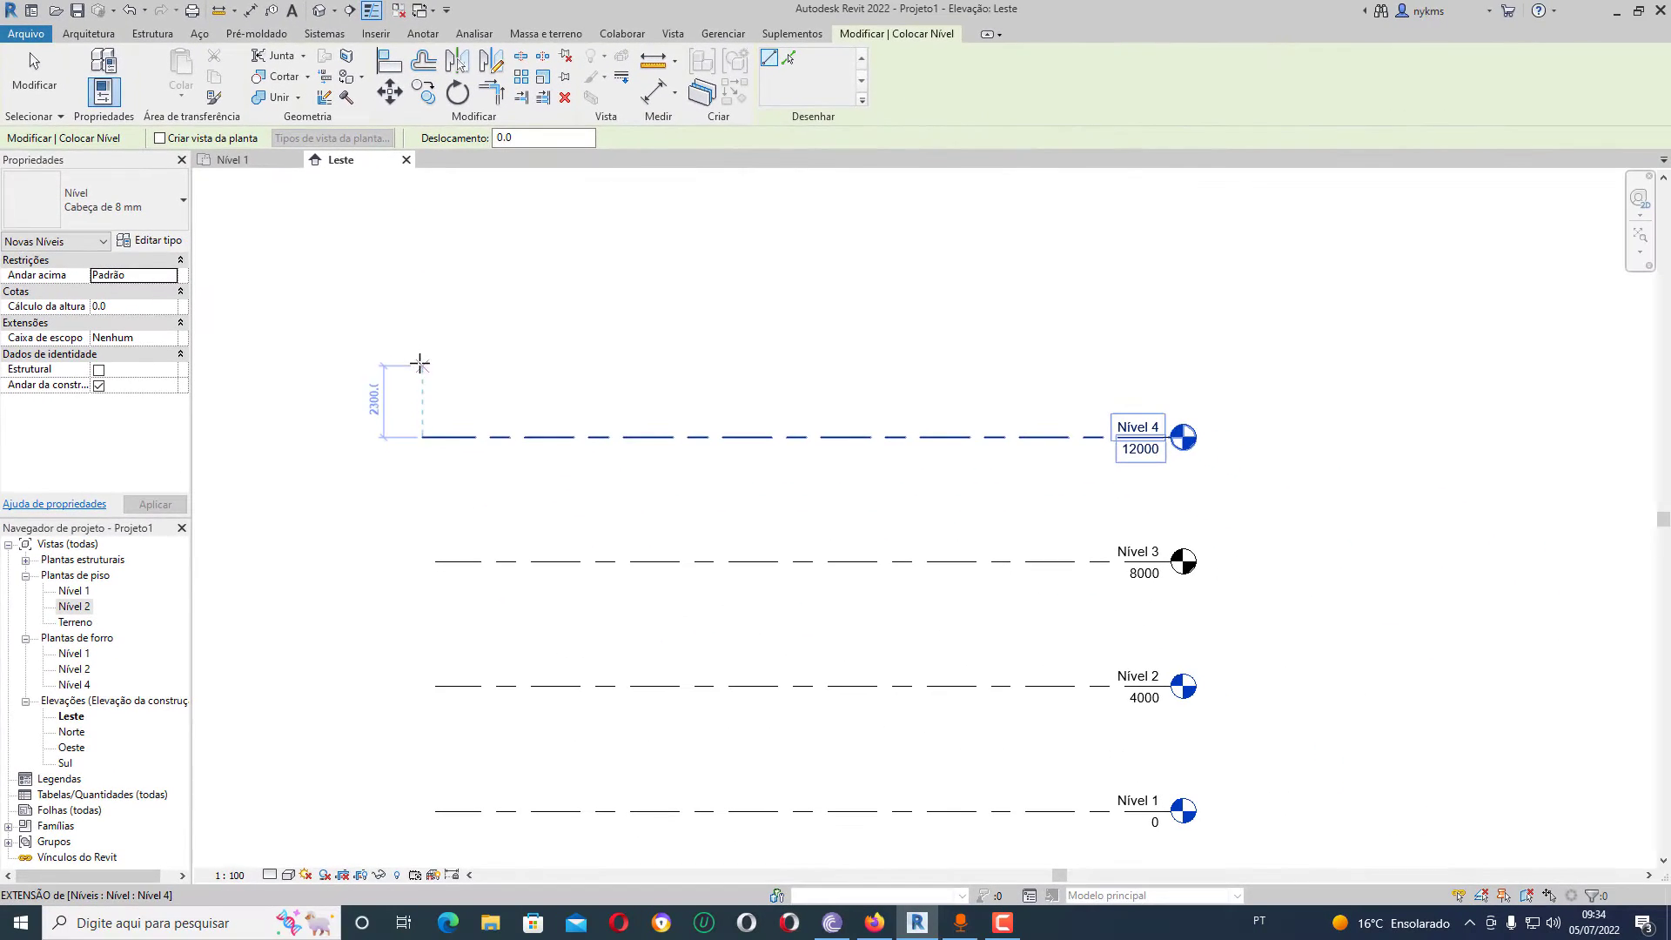
pyautogui.click(422, 337)
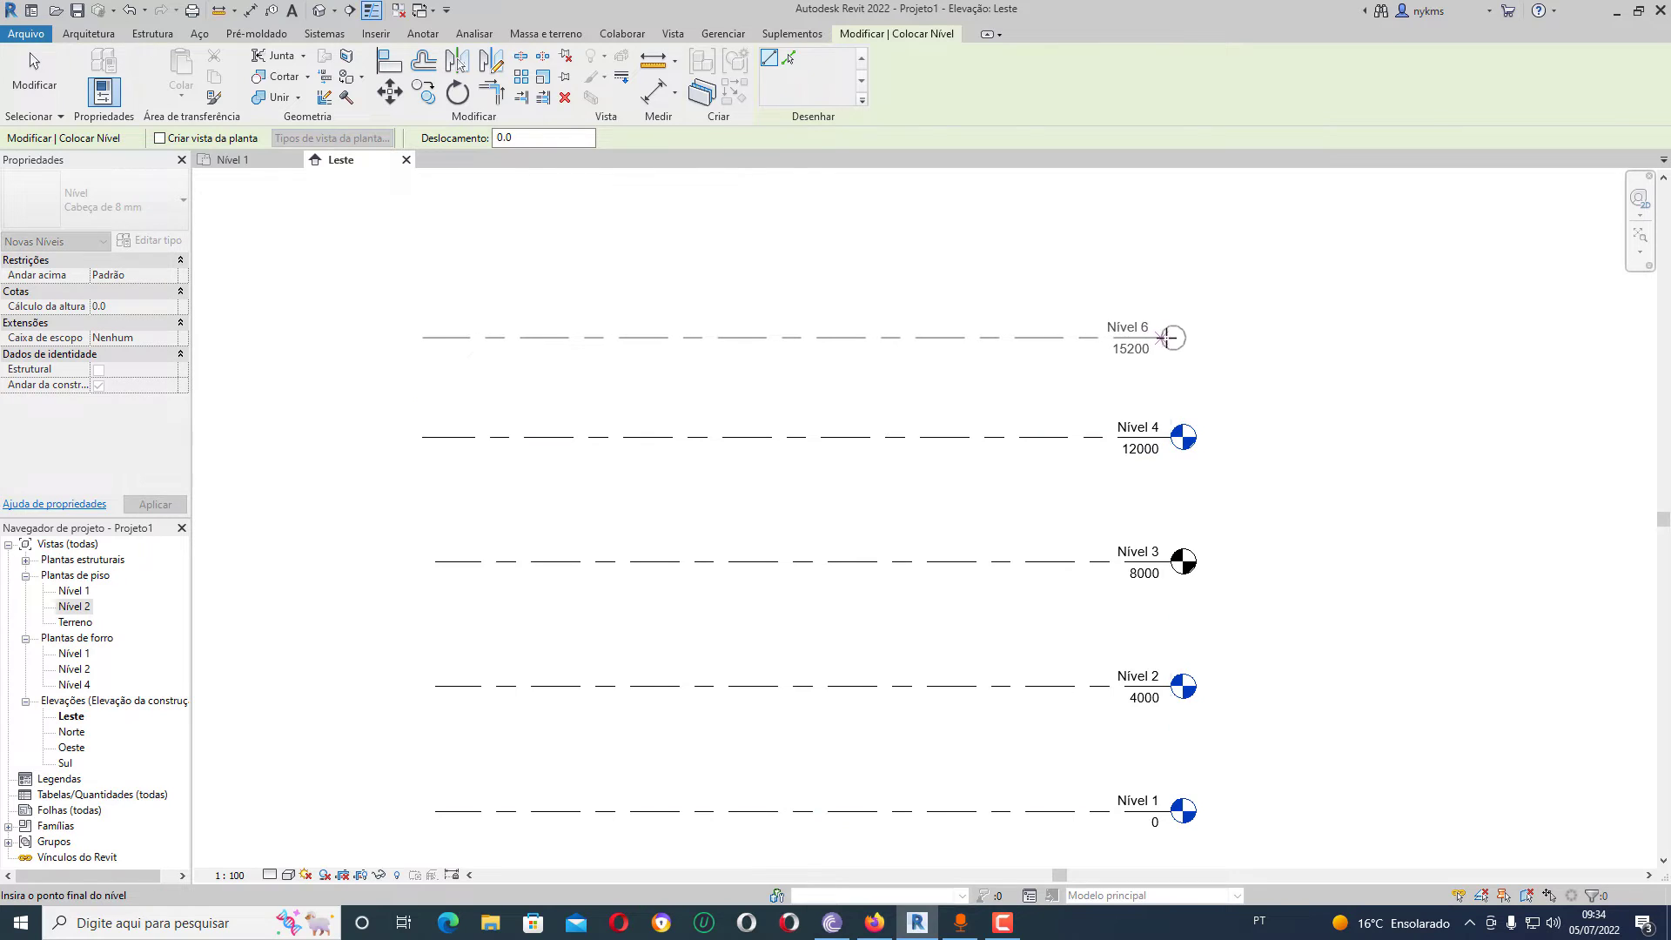
pyautogui.click(1170, 805)
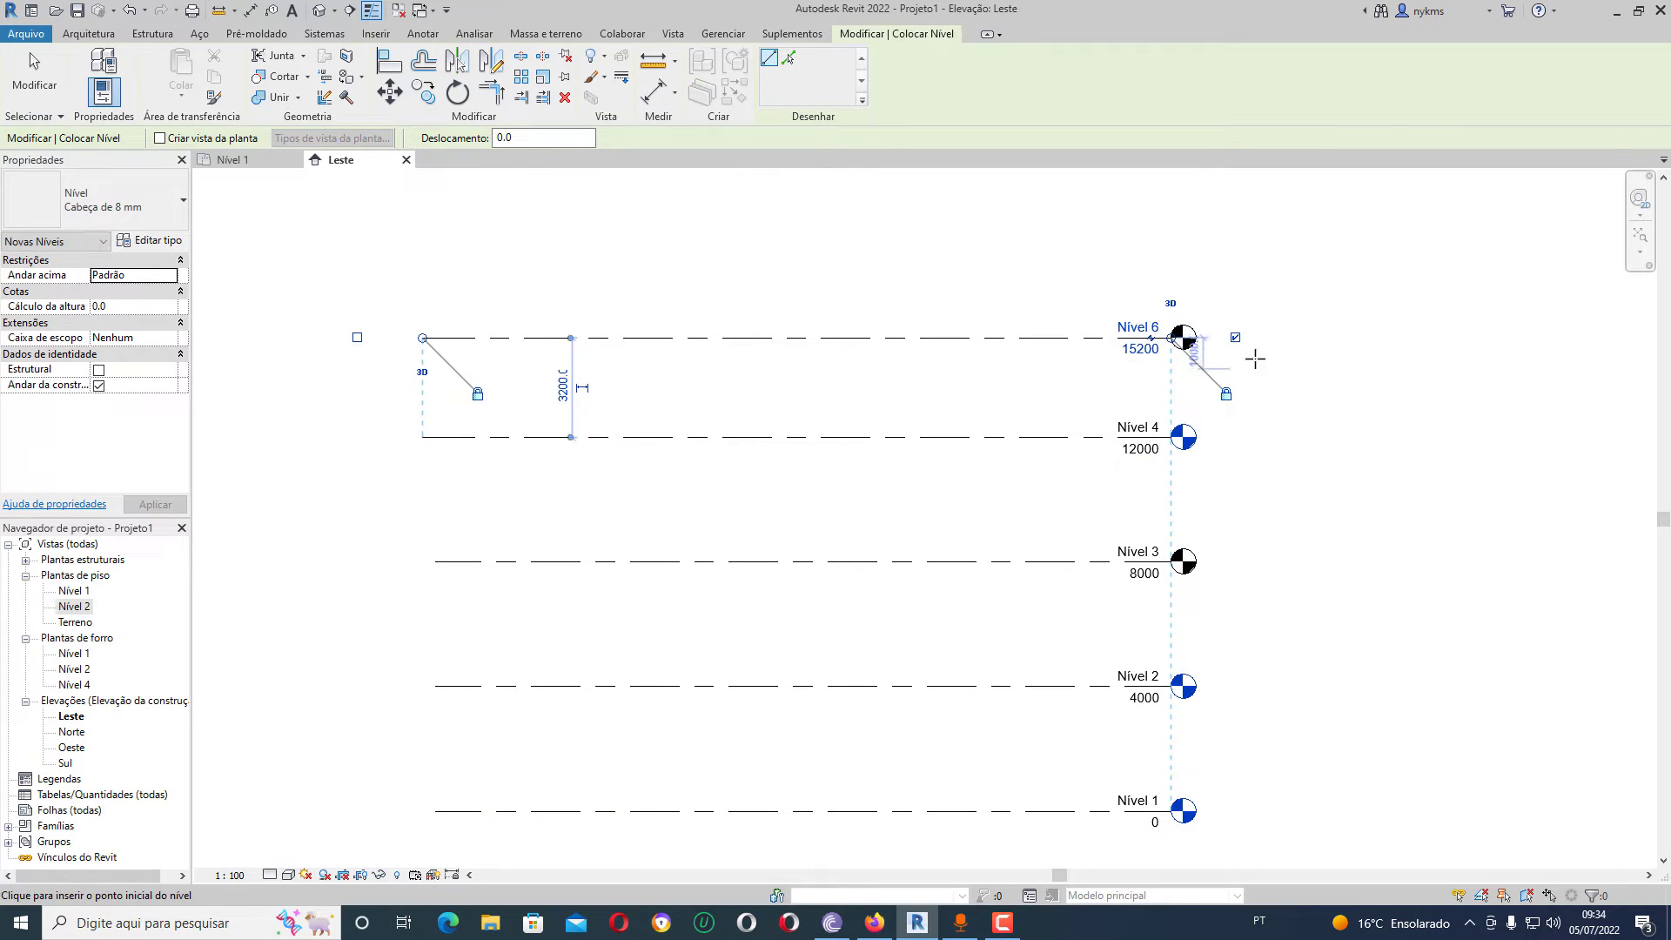
pyautogui.rightClick(1322, 337)
pyautogui.click(1372, 350)
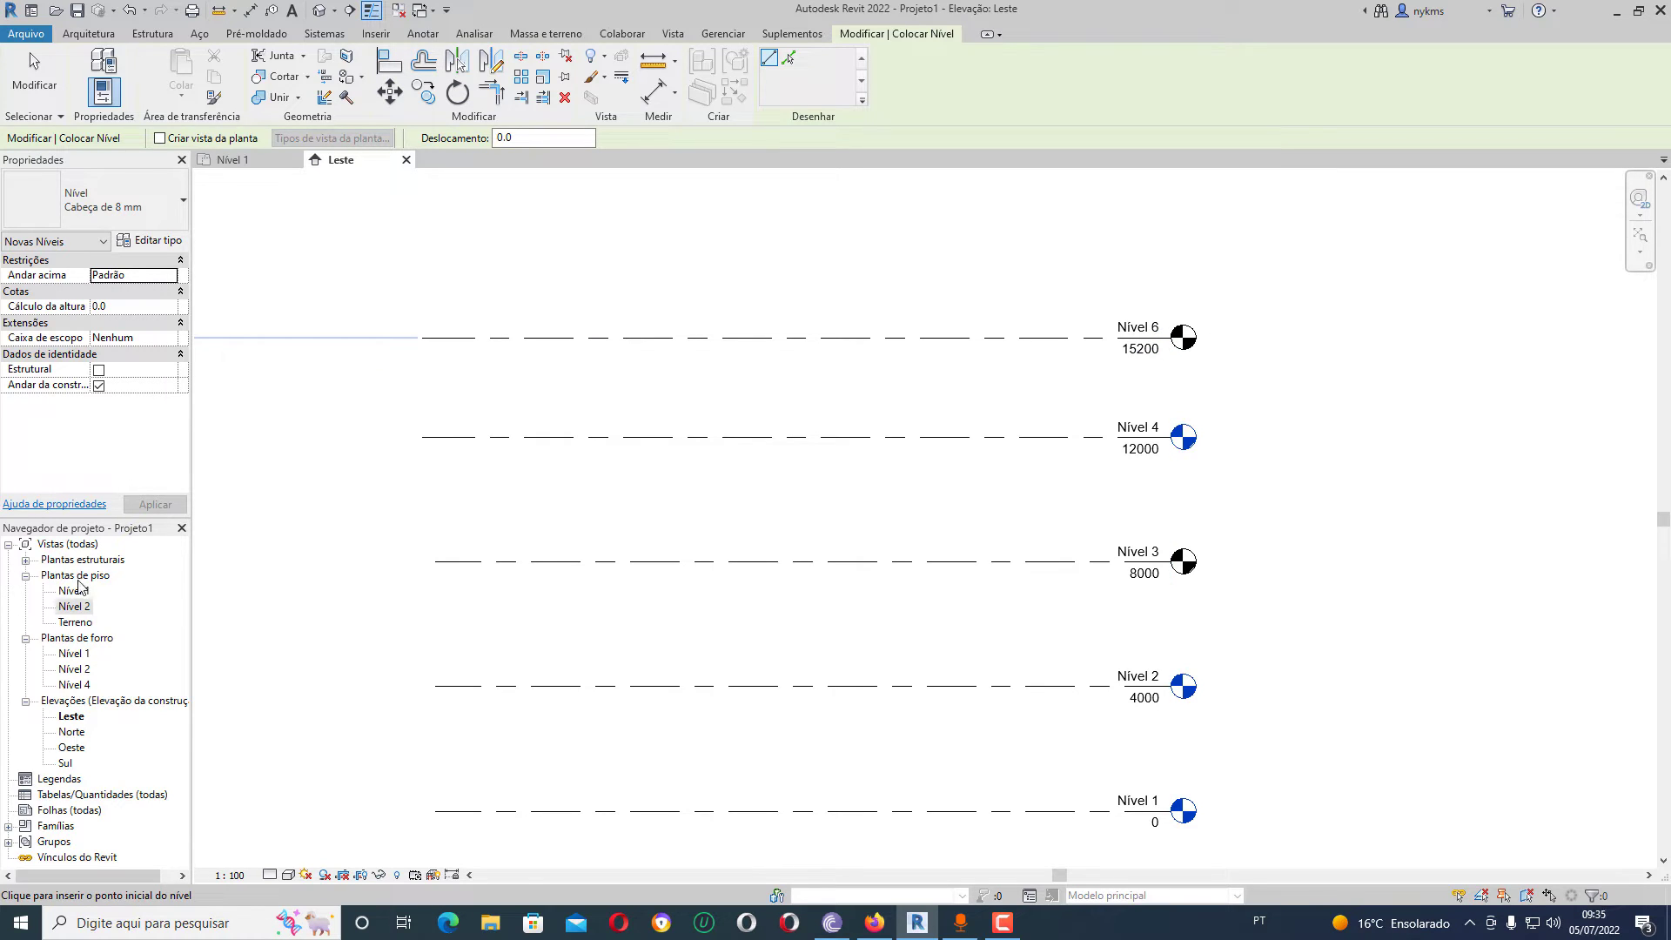
# Abandon placing another level and select the Nível 6 level line
pyautogui.click(651, 378)
pyautogui.press('Escape')
pyautogui.press('Escape')
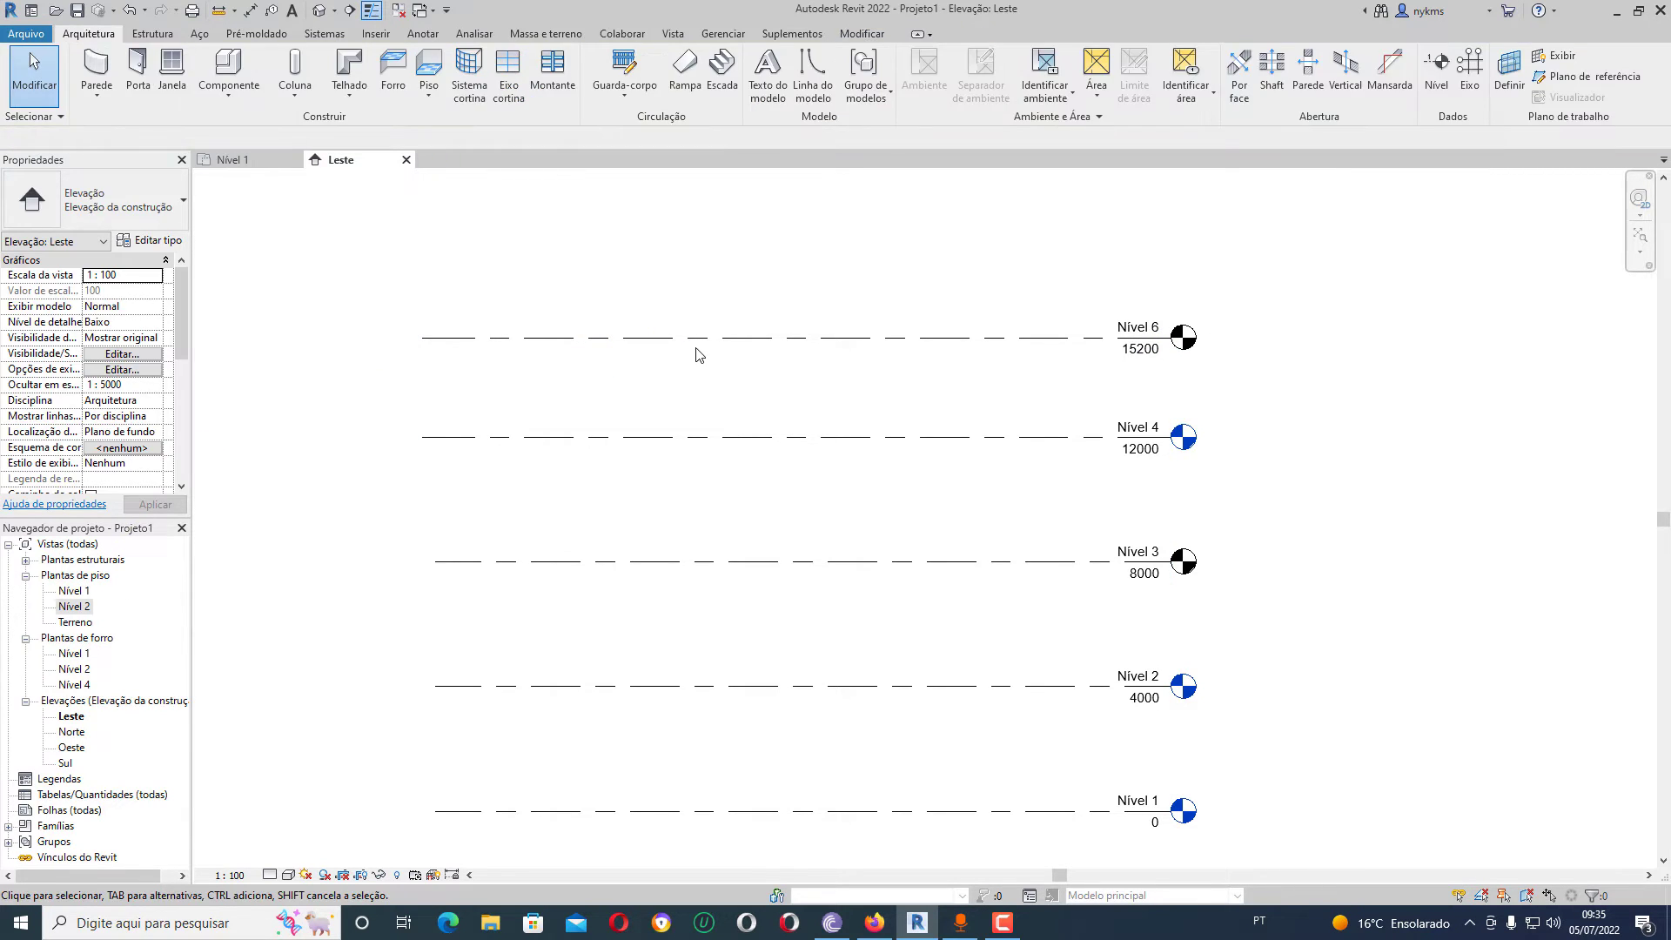
pyautogui.click(695, 337)
# Delete the Nível 6 level line, then remove the Nível 4 view under Plantas de forro
pyautogui.press('Delete')
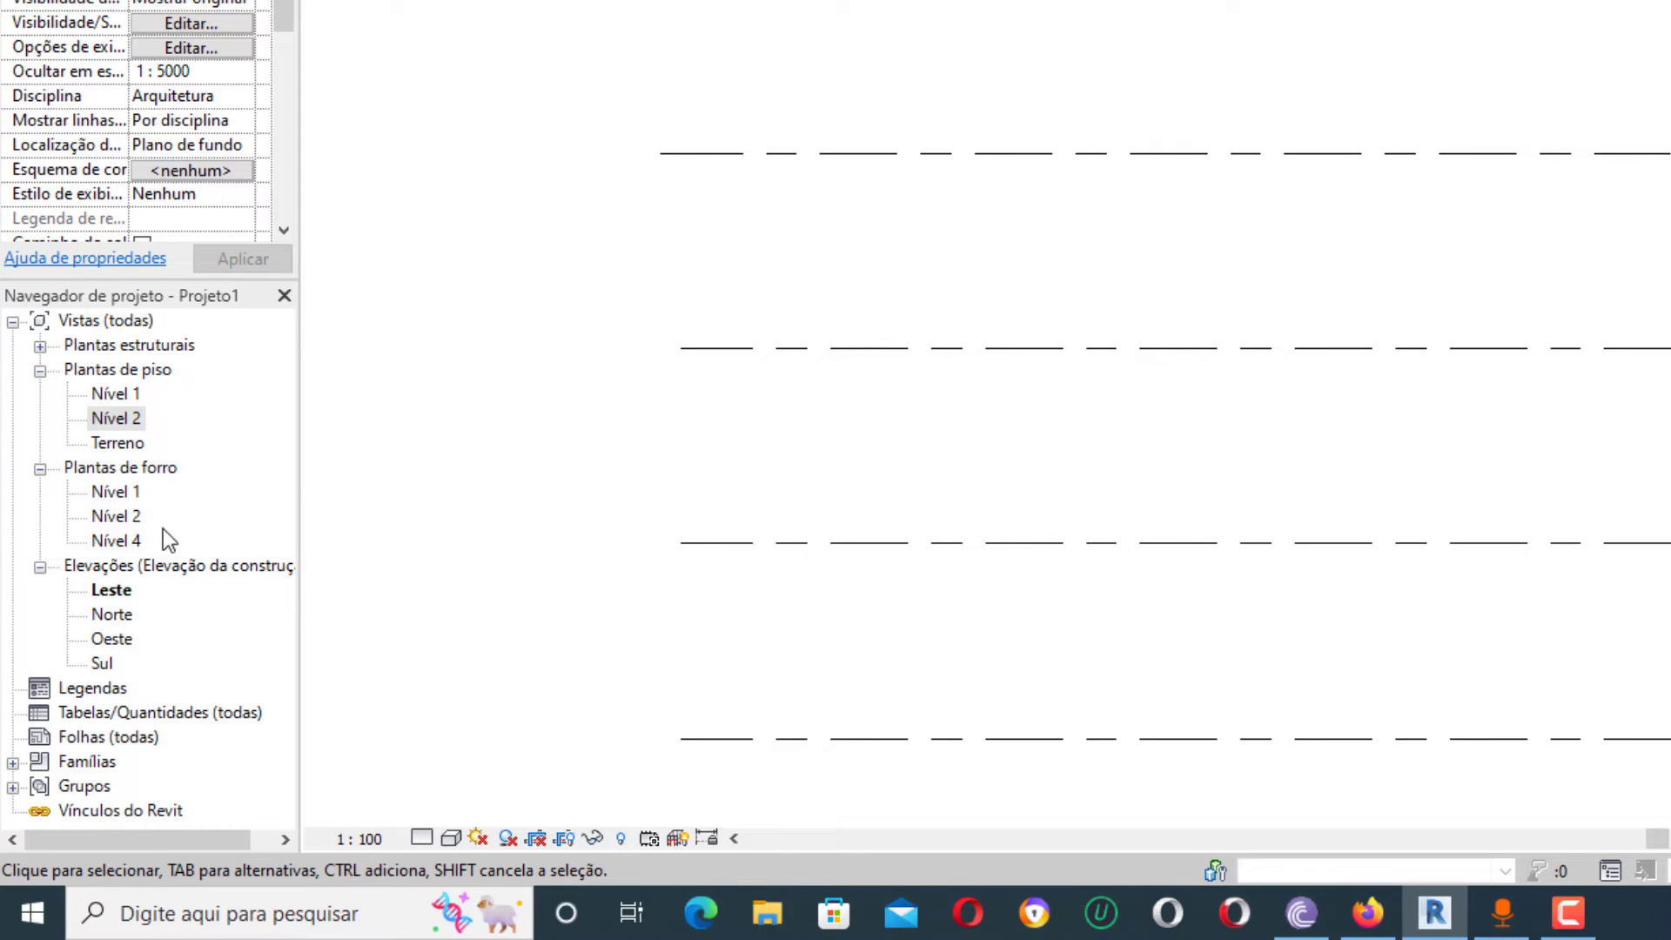
pyautogui.click(137, 541)
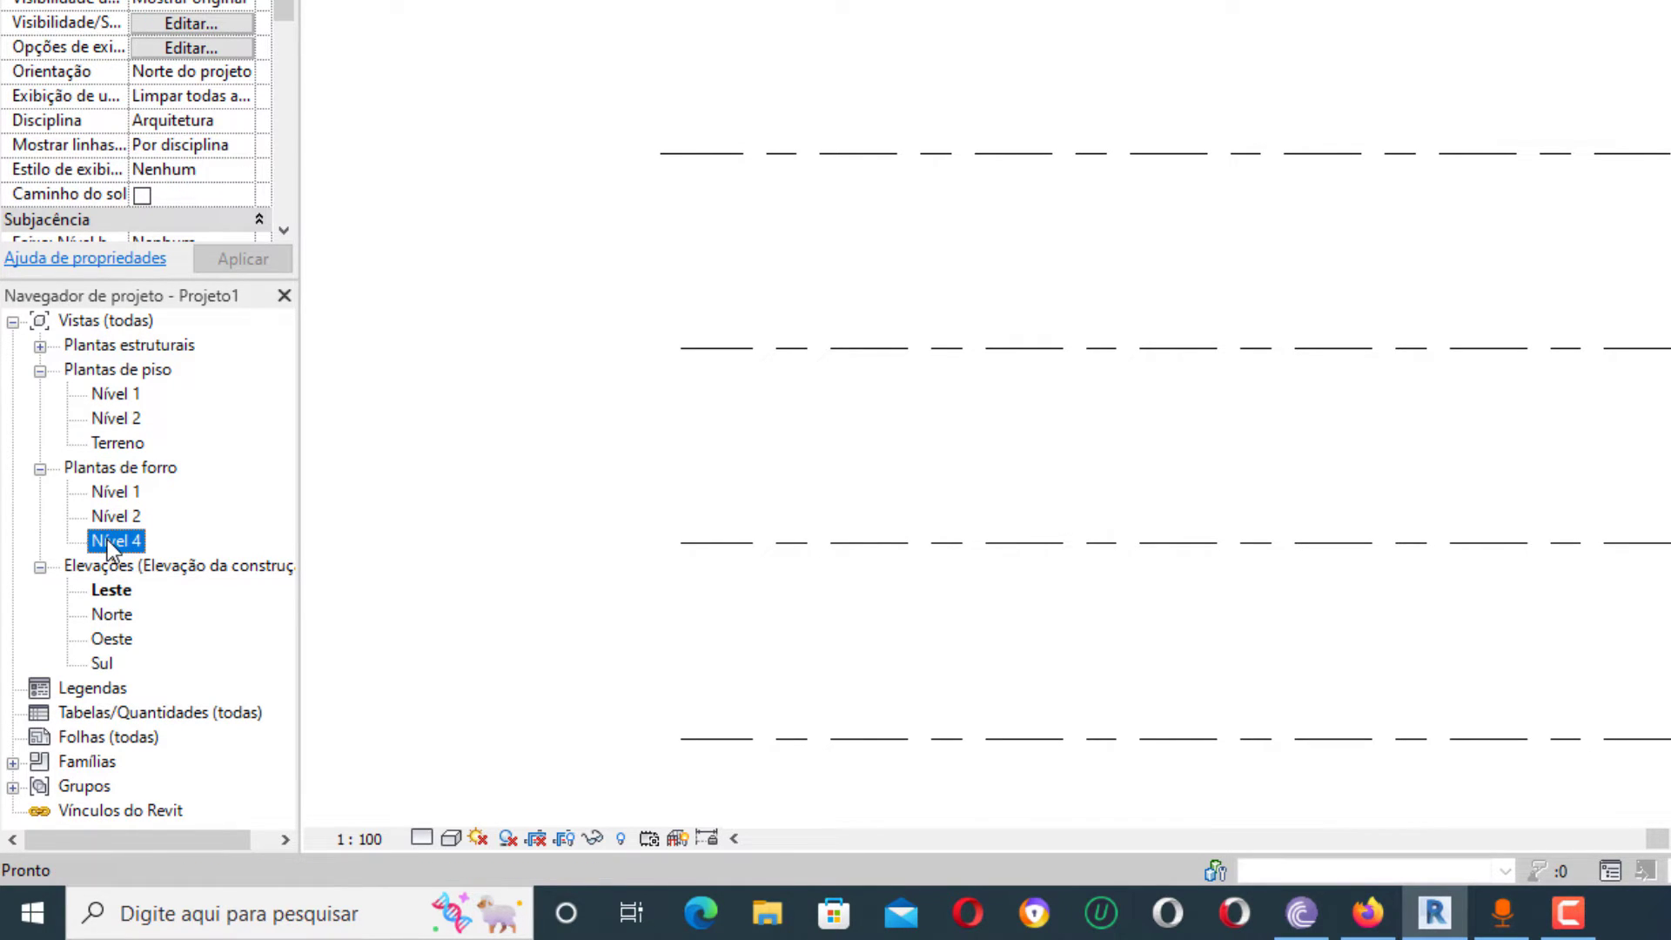
pyautogui.rightClick(111, 550)
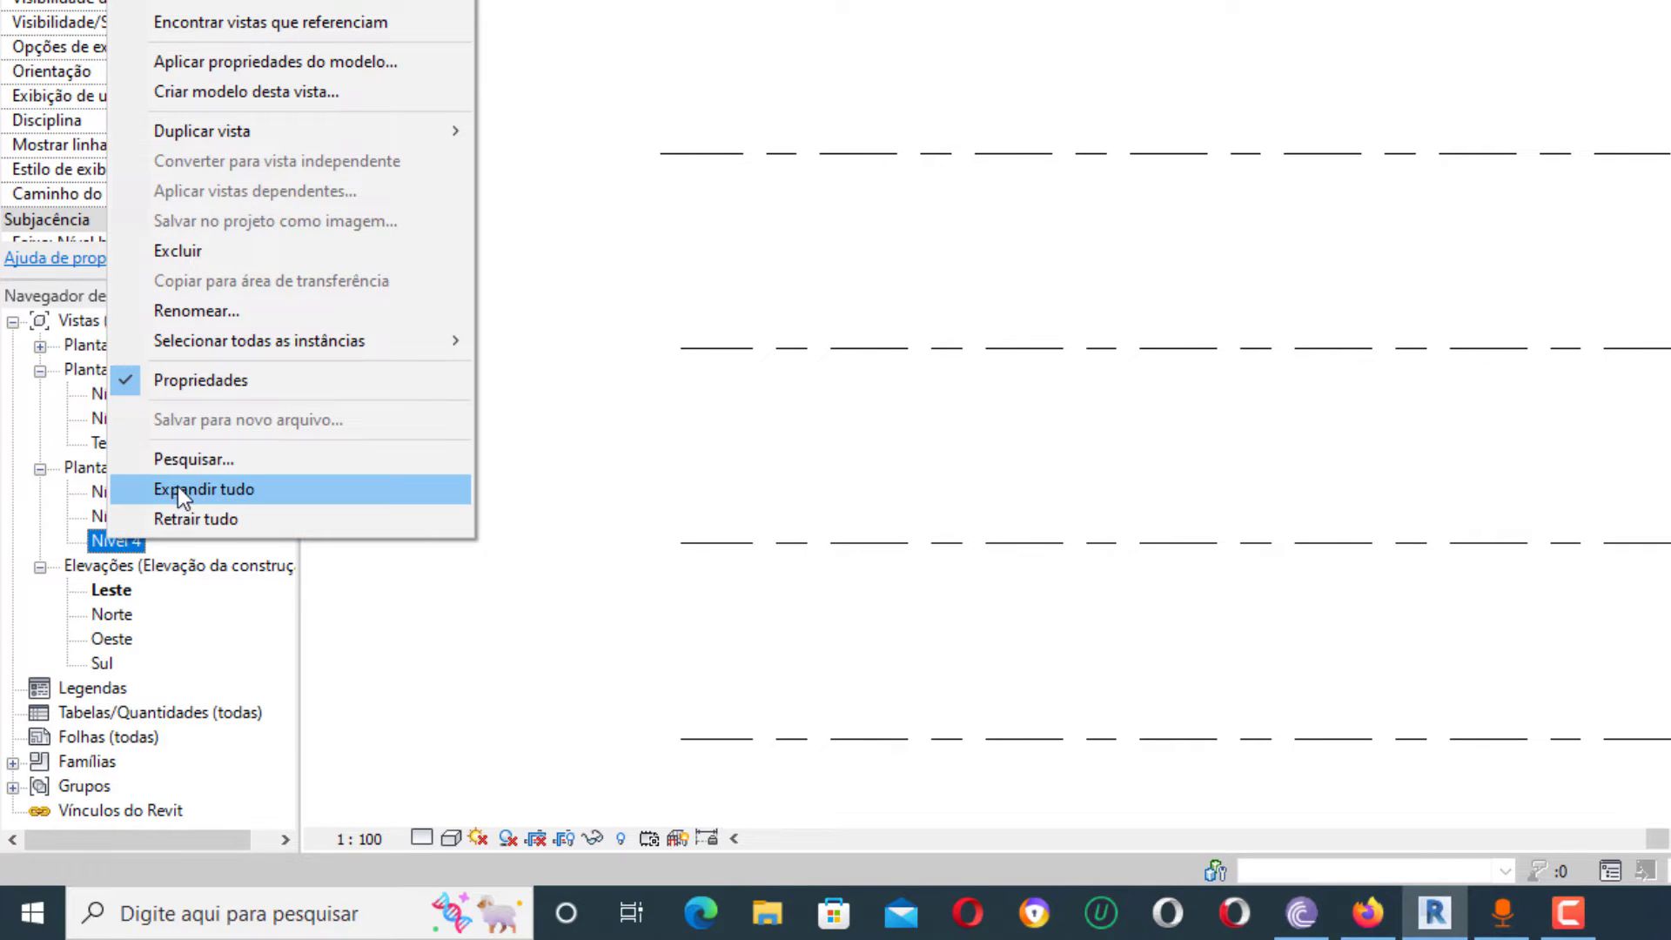
pyautogui.click(191, 250)
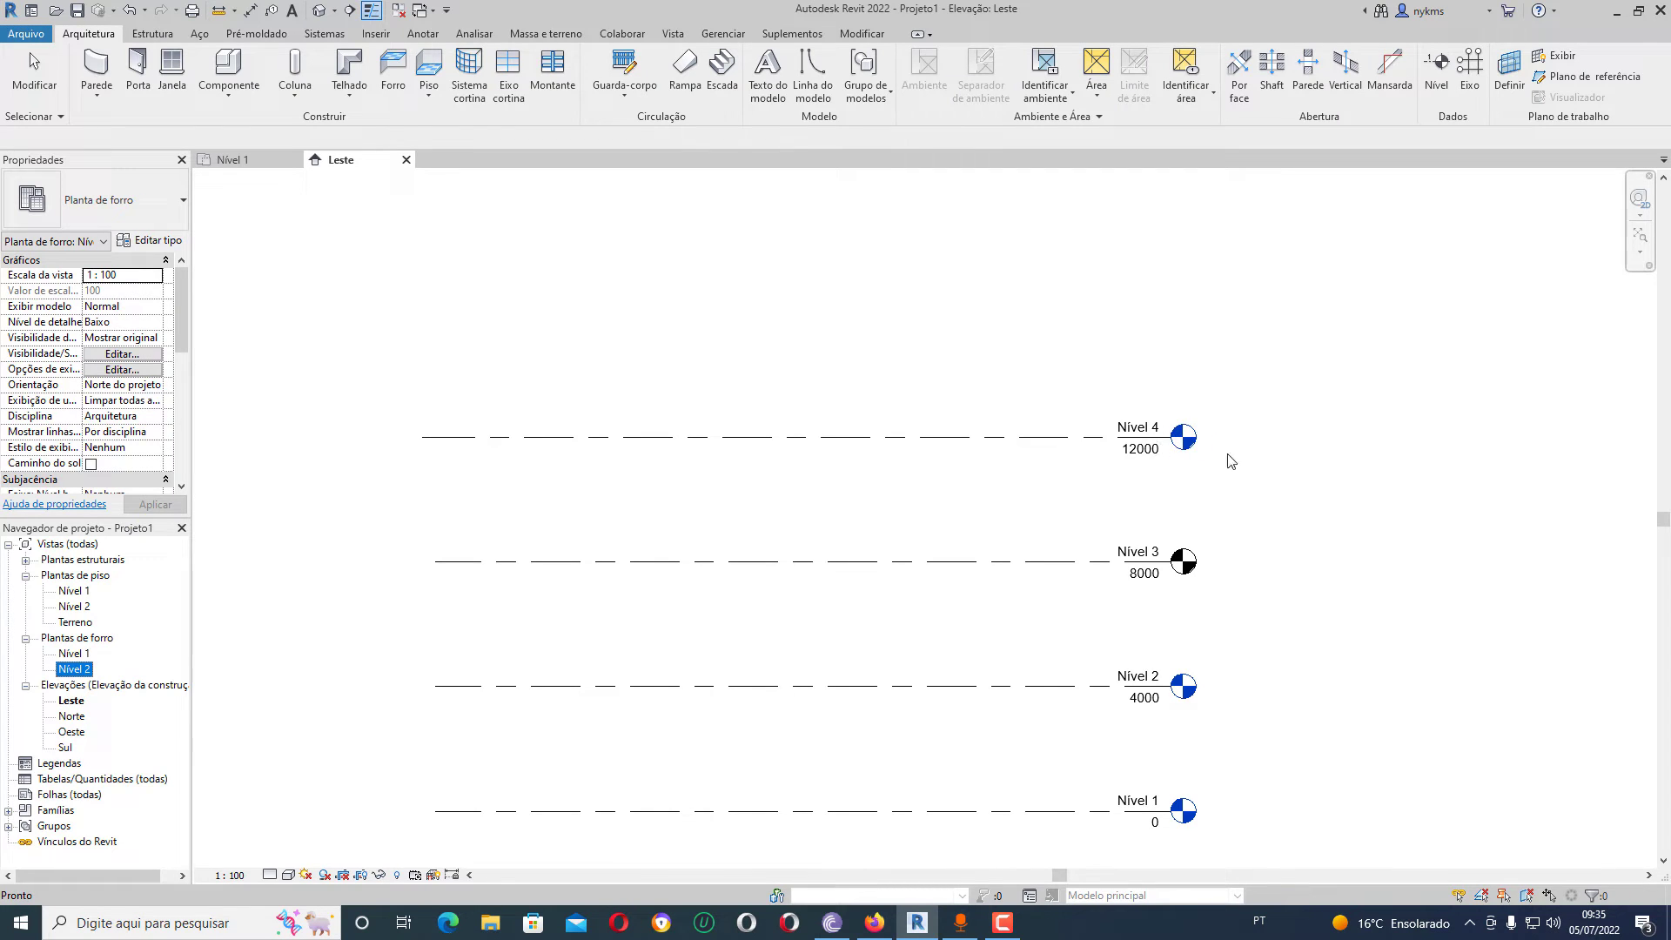
# Create Planta de piso views for both Nível 3 and Nível 4
pyautogui.click(1254, 482)
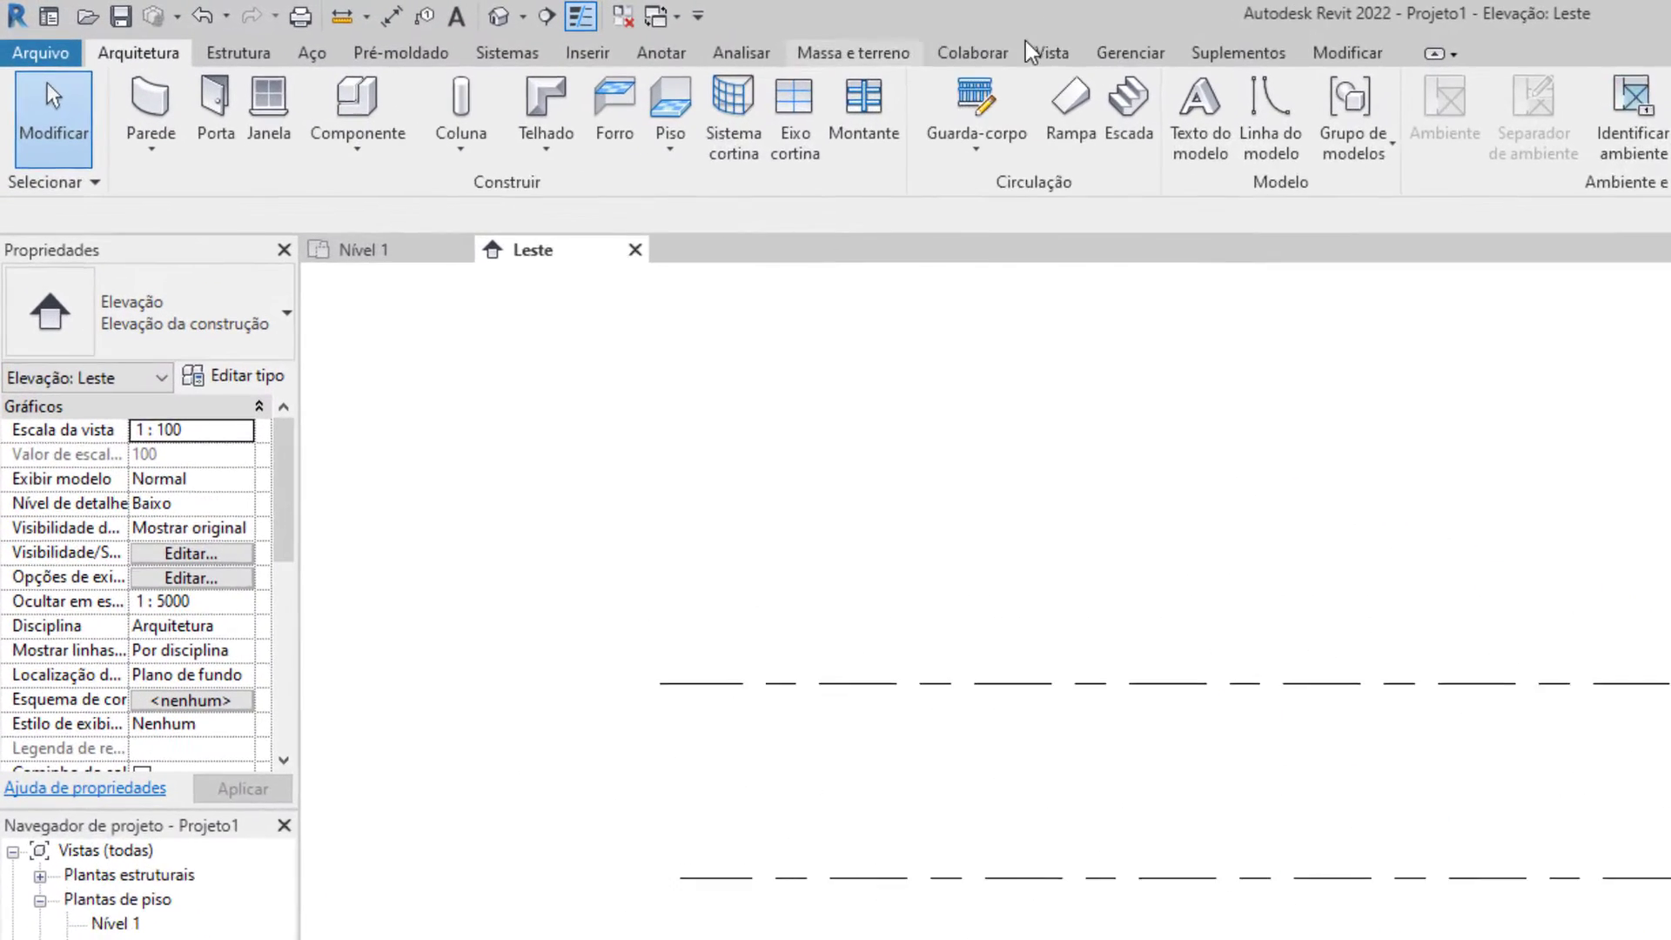
pyautogui.click(1045, 53)
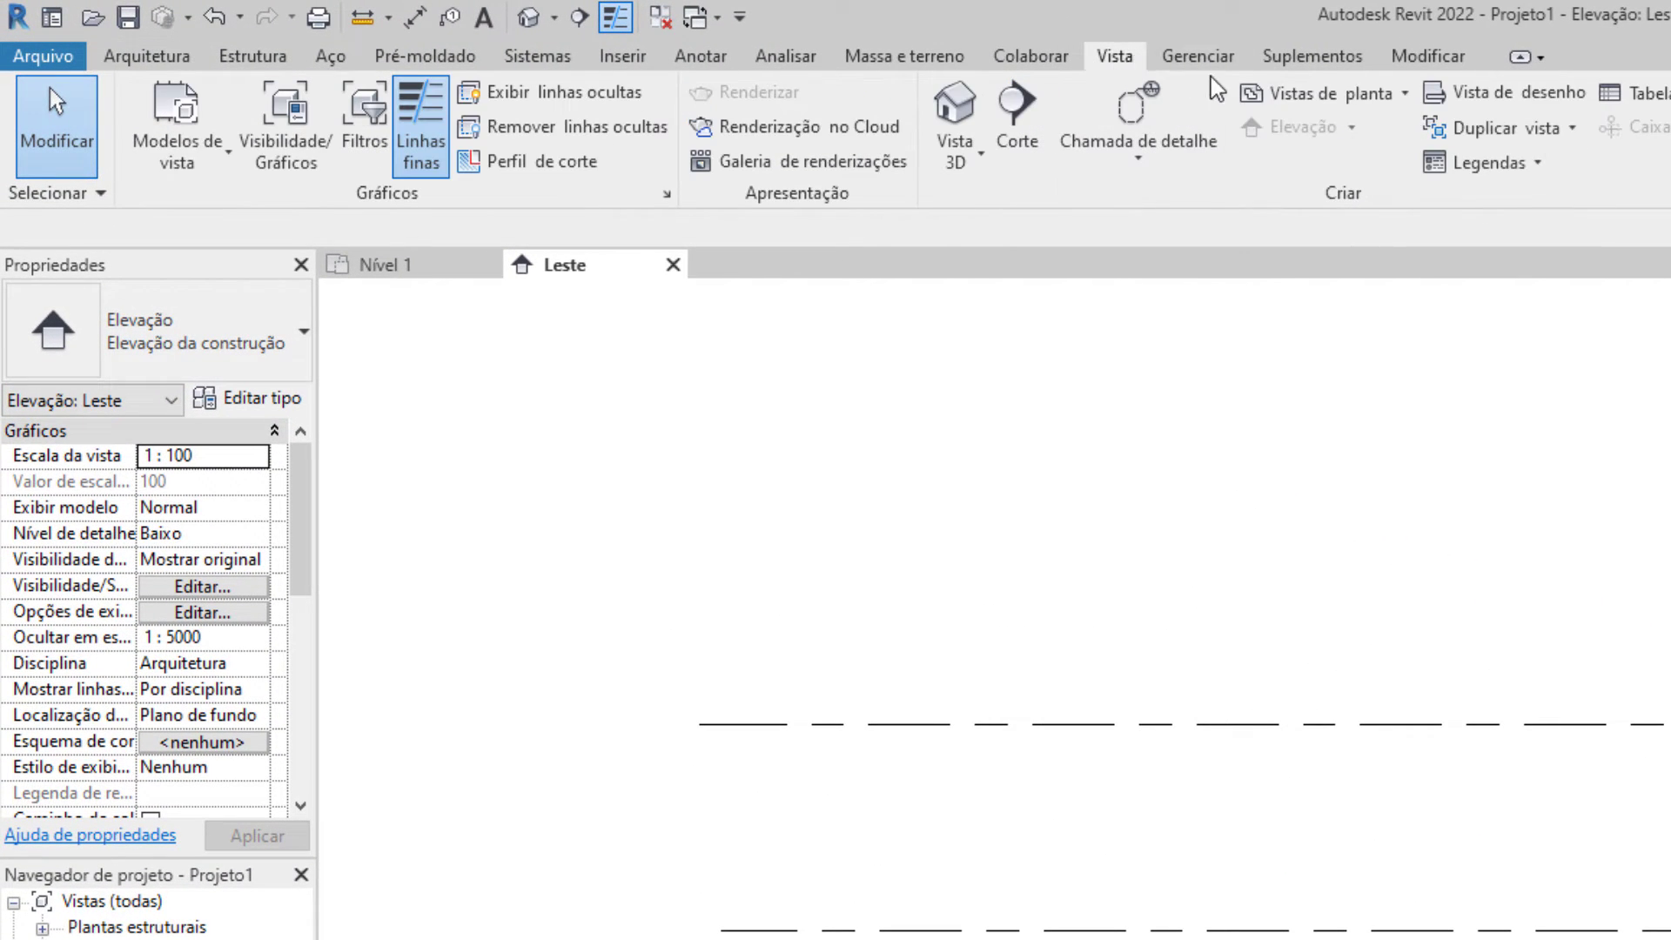
pyautogui.click(1286, 96)
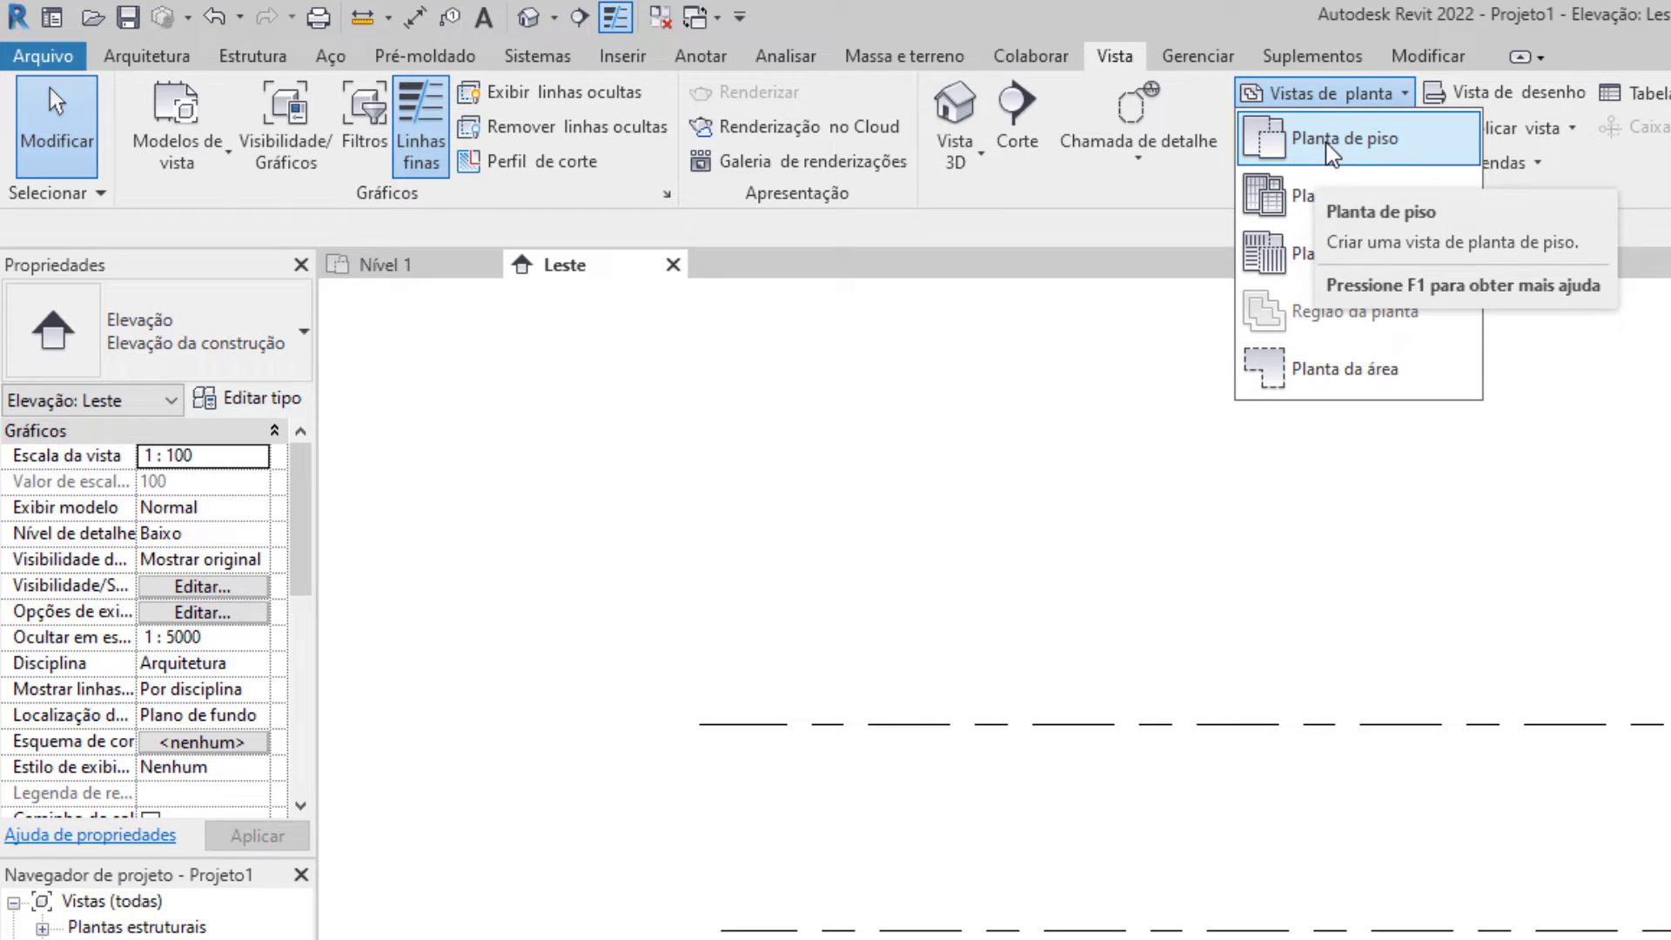
pyautogui.click(1325, 144)
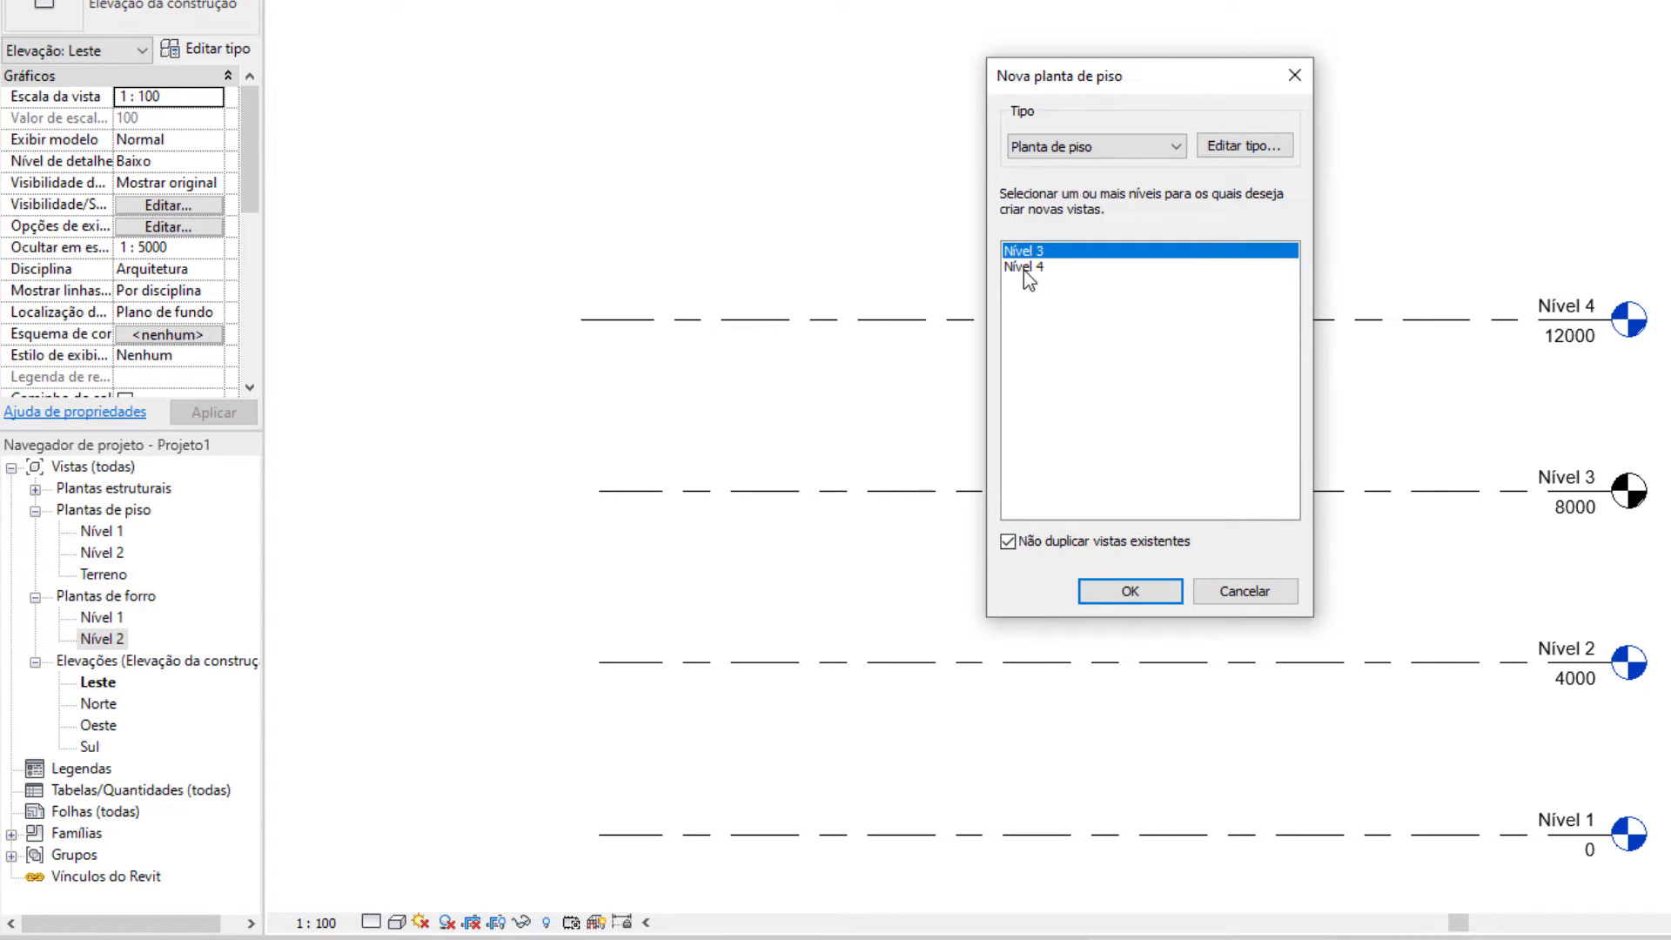
pyautogui.click(1023, 268)
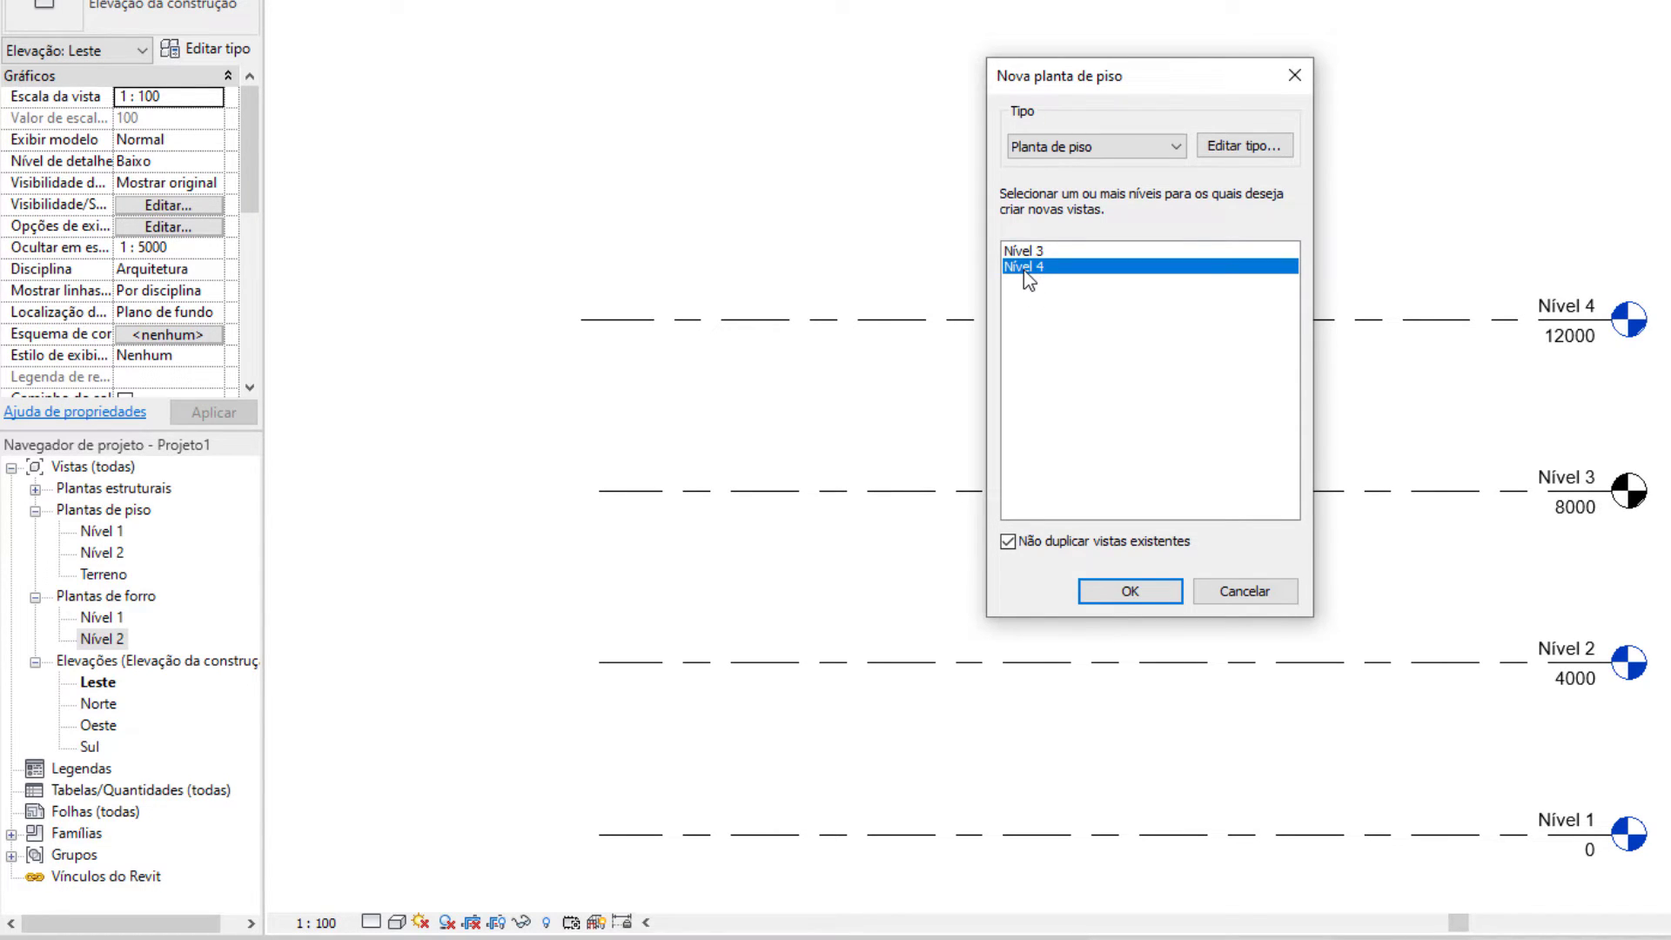
pyautogui.keyDown('ctrl'); pyautogui.click(1027, 249); pyautogui.keyUp('ctrl')
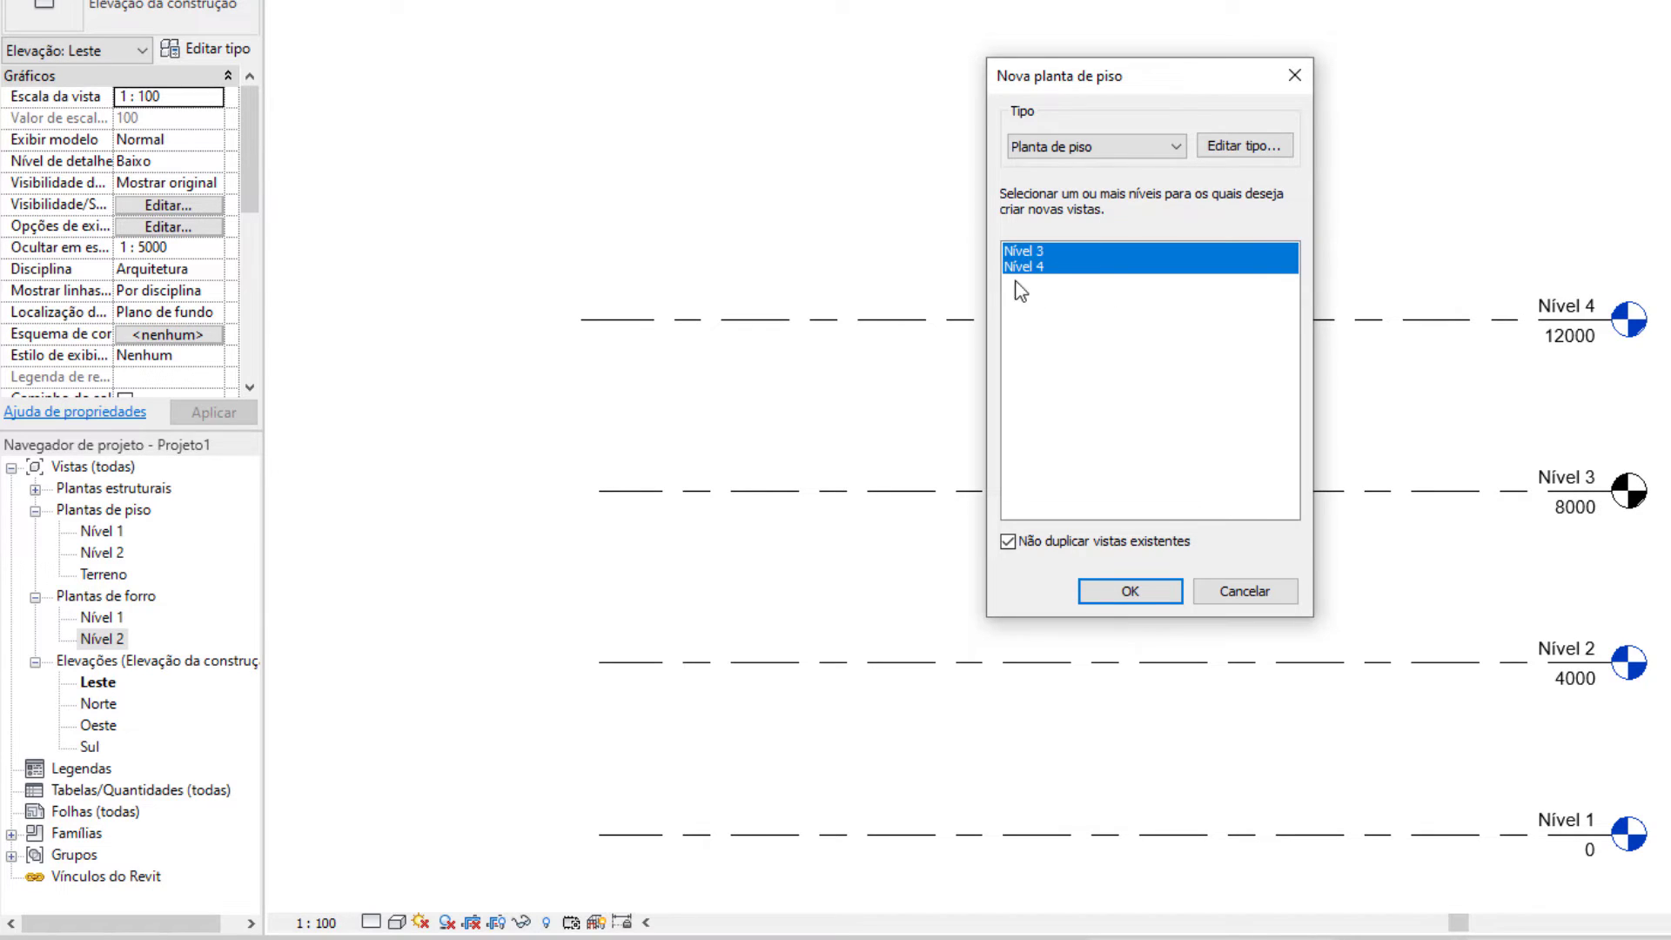
pyautogui.click(1130, 591)
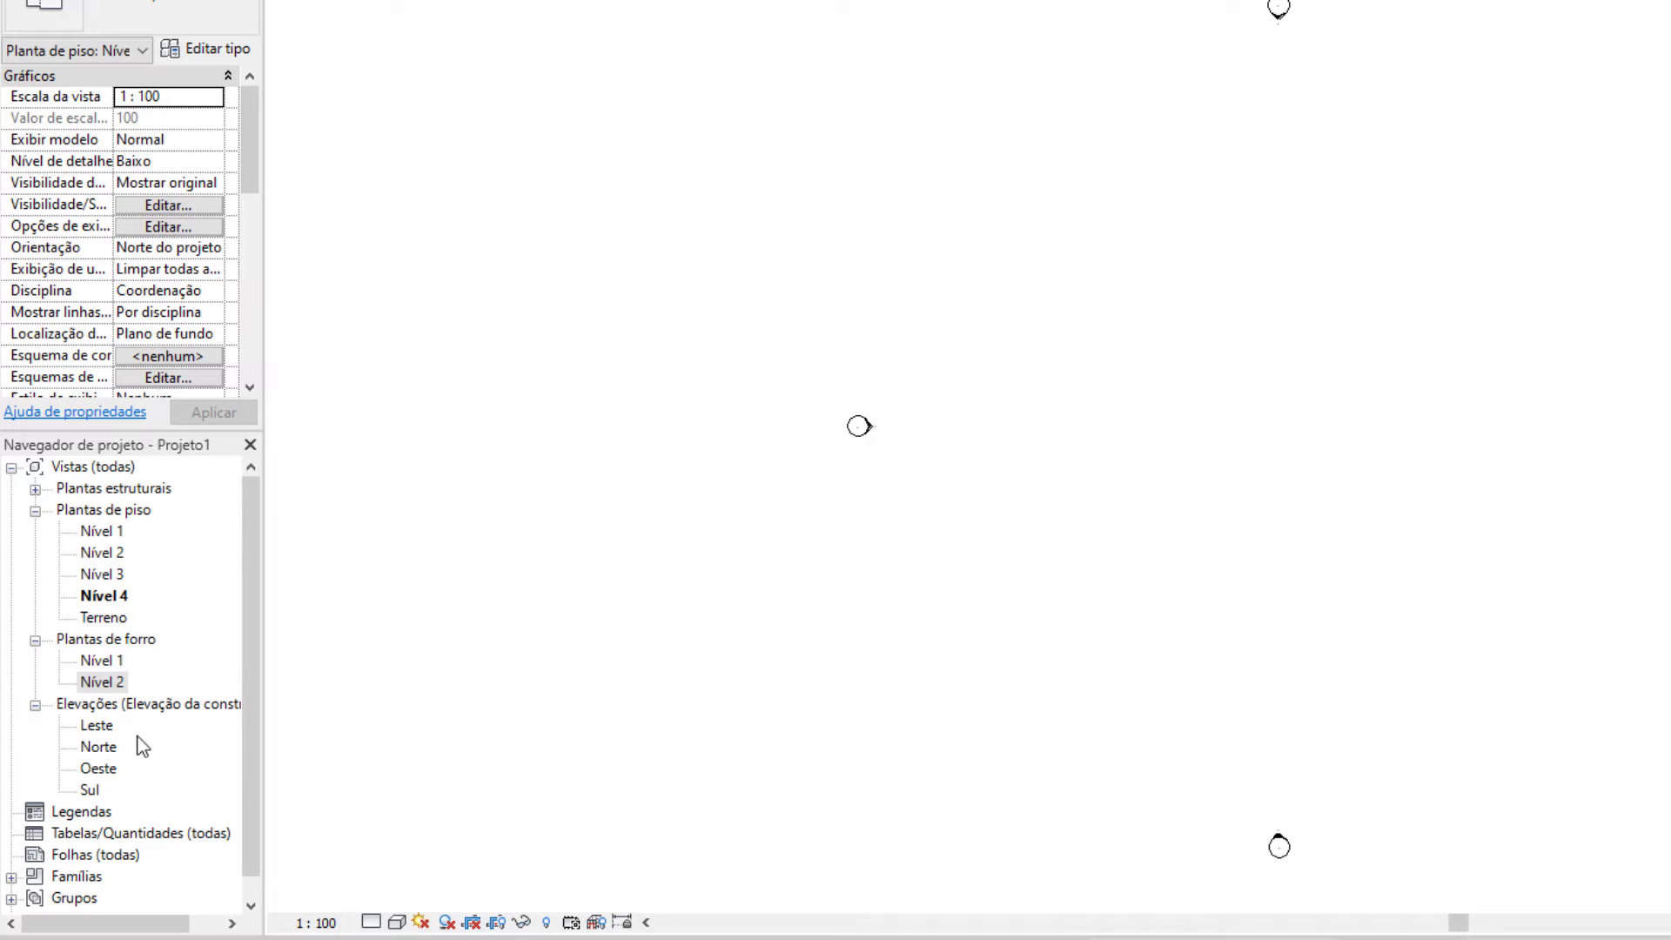
# Open the Leste elevation from Elevações in the Project Browser
pyautogui.doubleClick(96, 726)
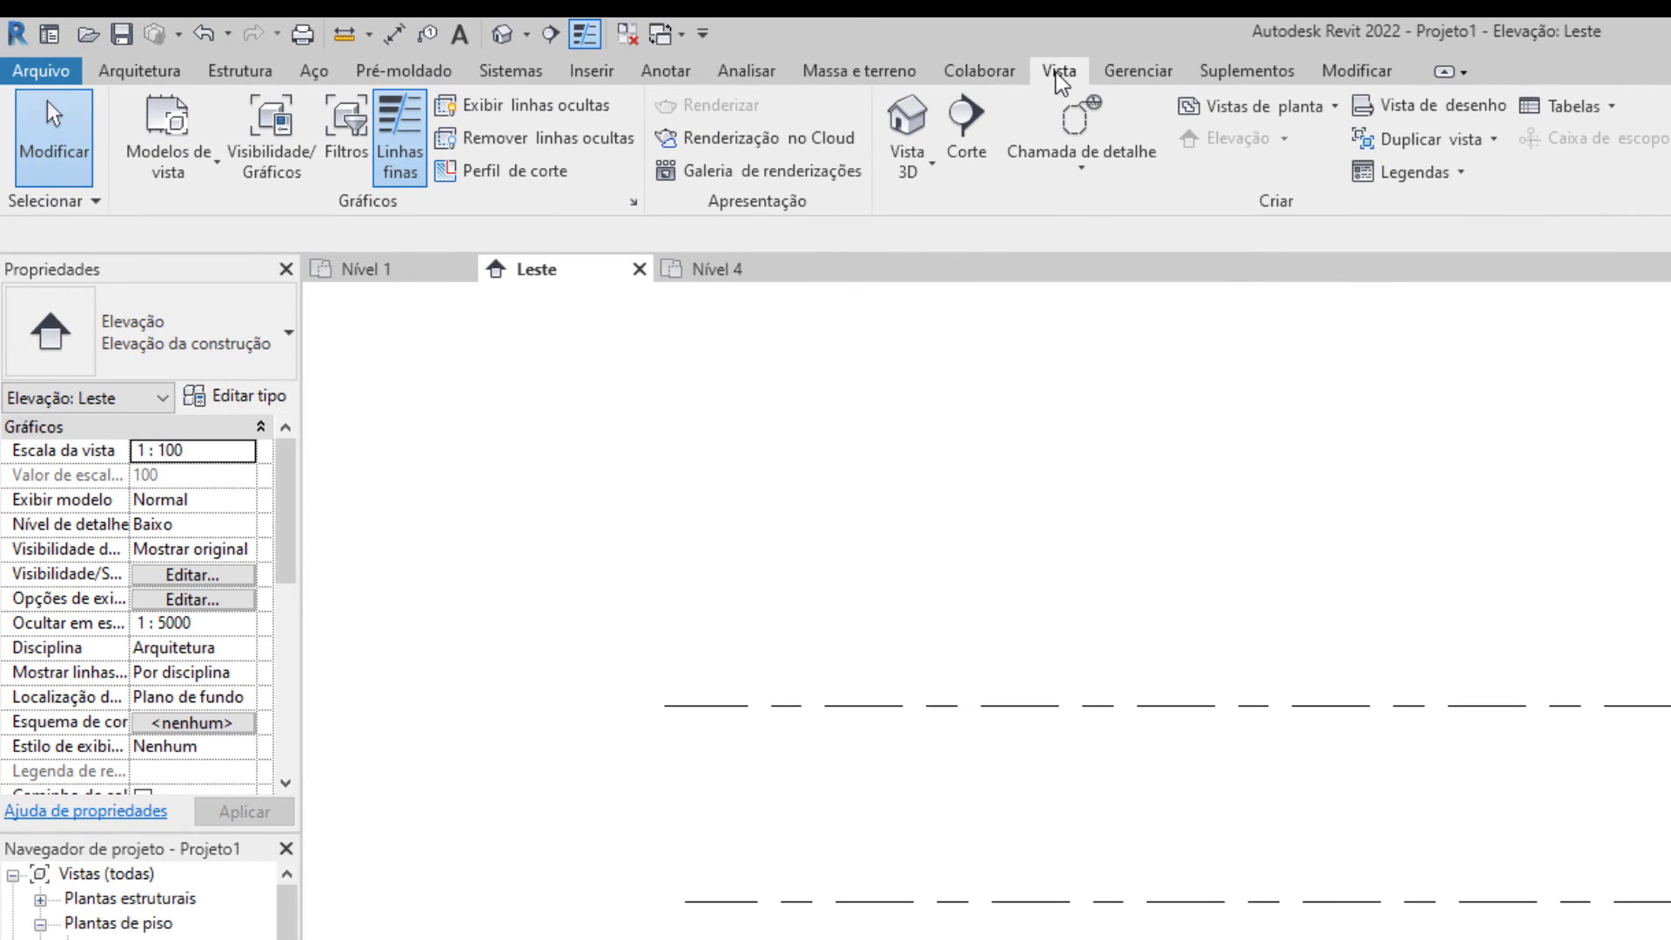
# Create Planta de forro refletido views for both Nível 3 and Nível 4
pyautogui.click(1222, 110)
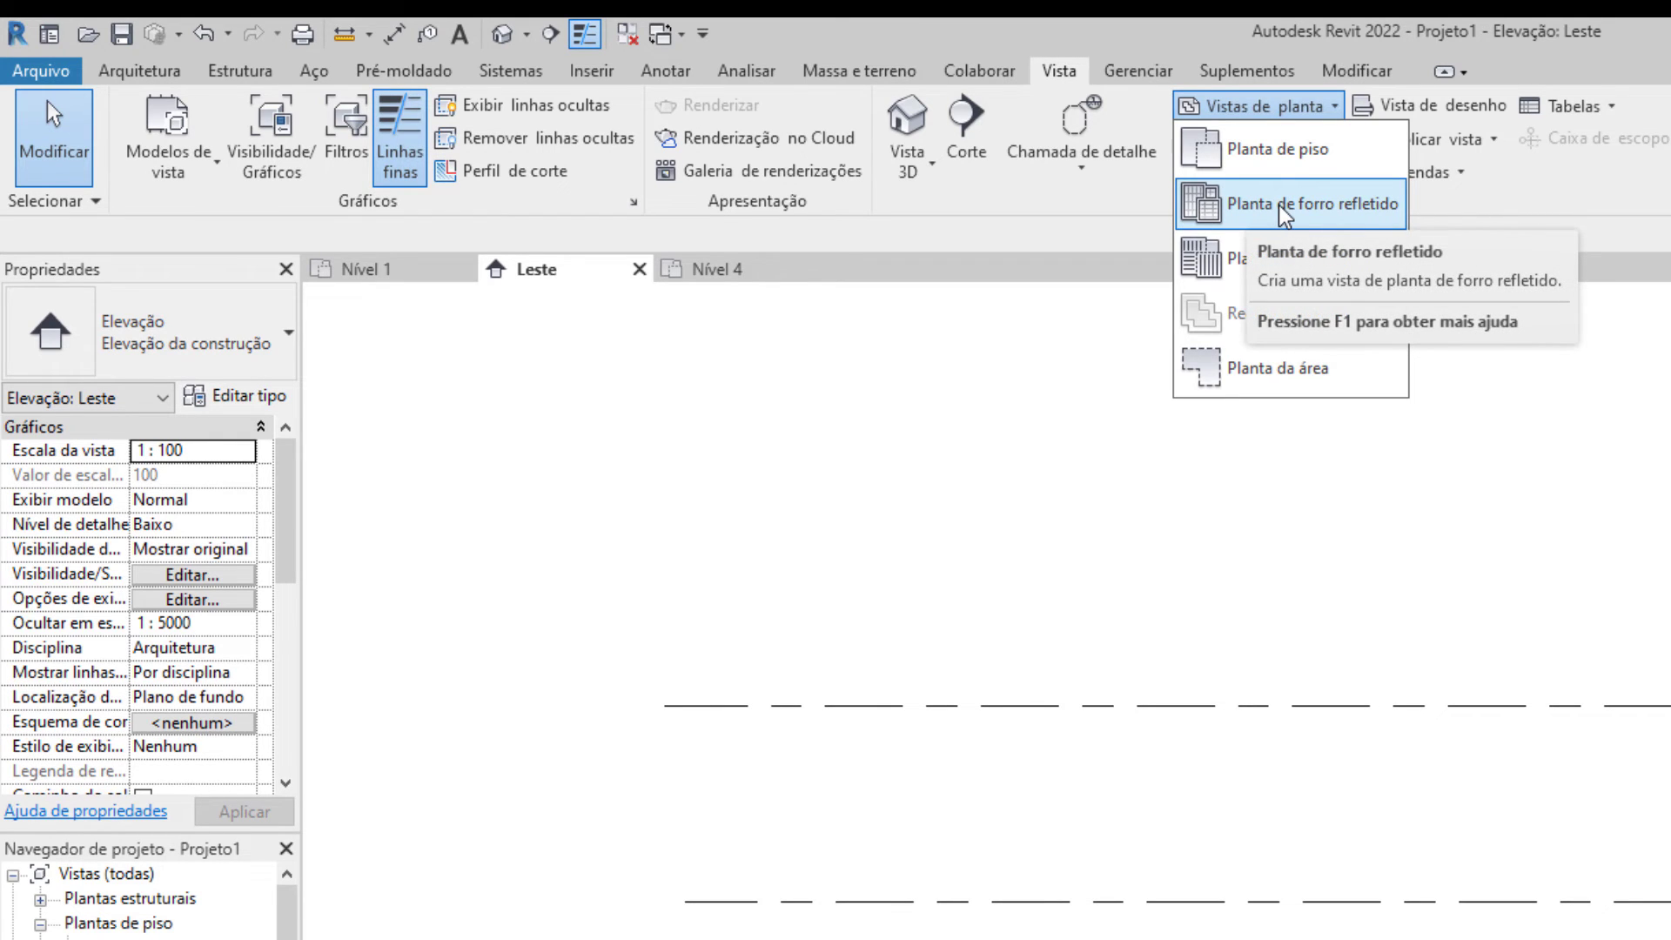
pyautogui.click(1284, 207)
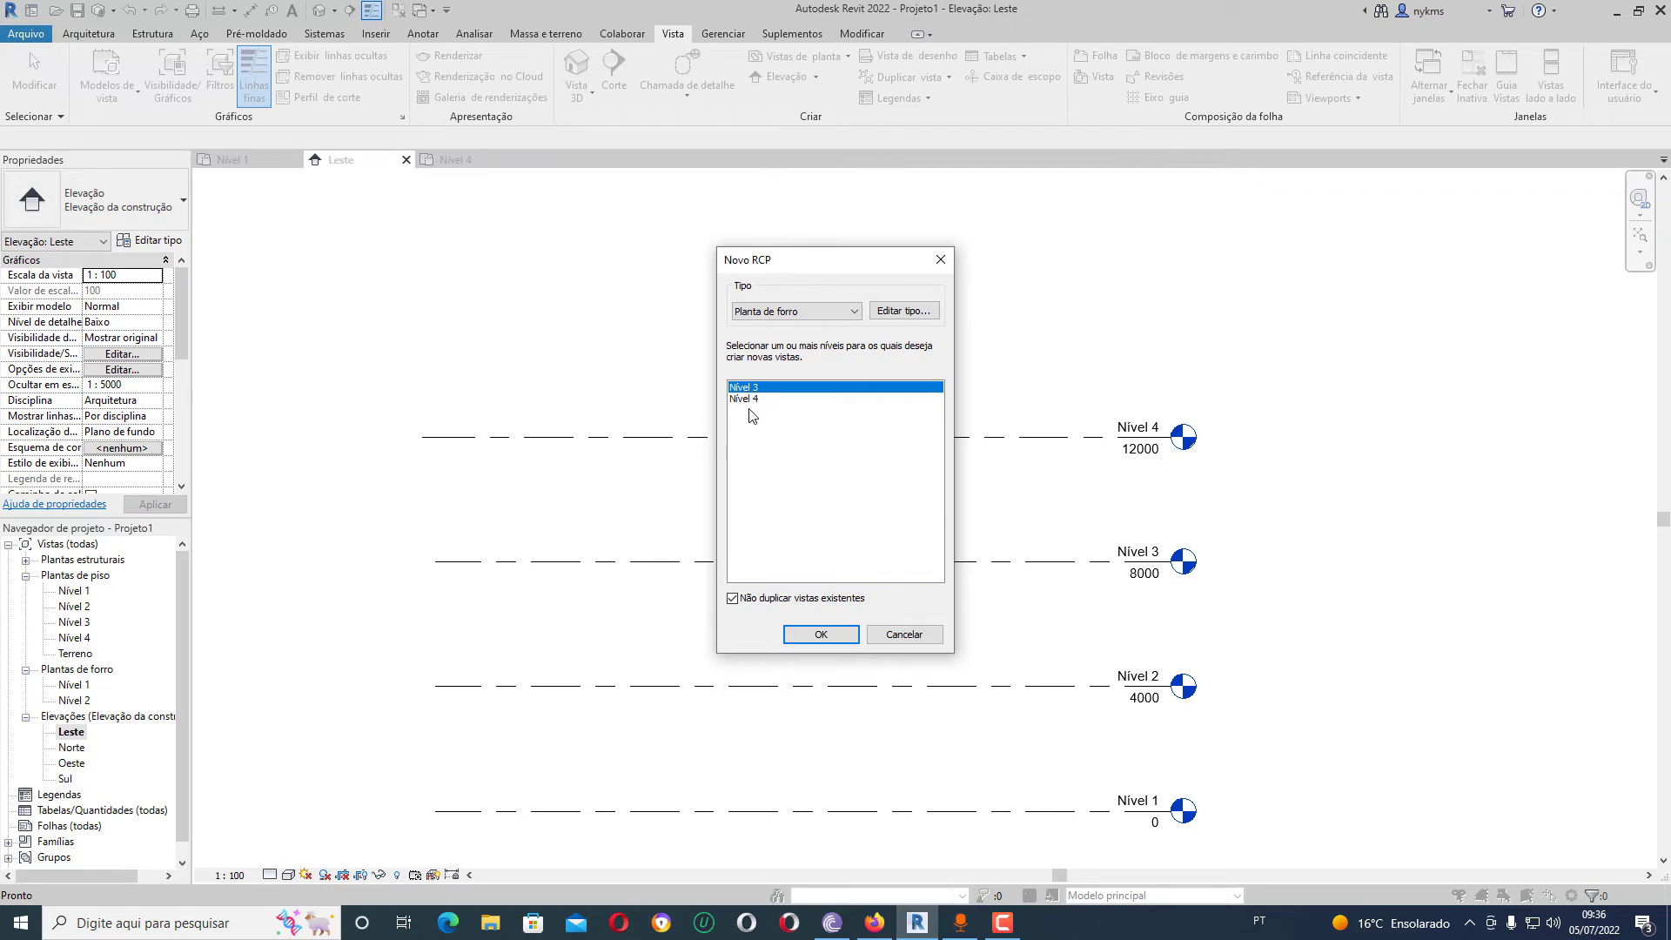
pyautogui.keyDown('shift'); pyautogui.click(746, 400); pyautogui.keyUp('shift')
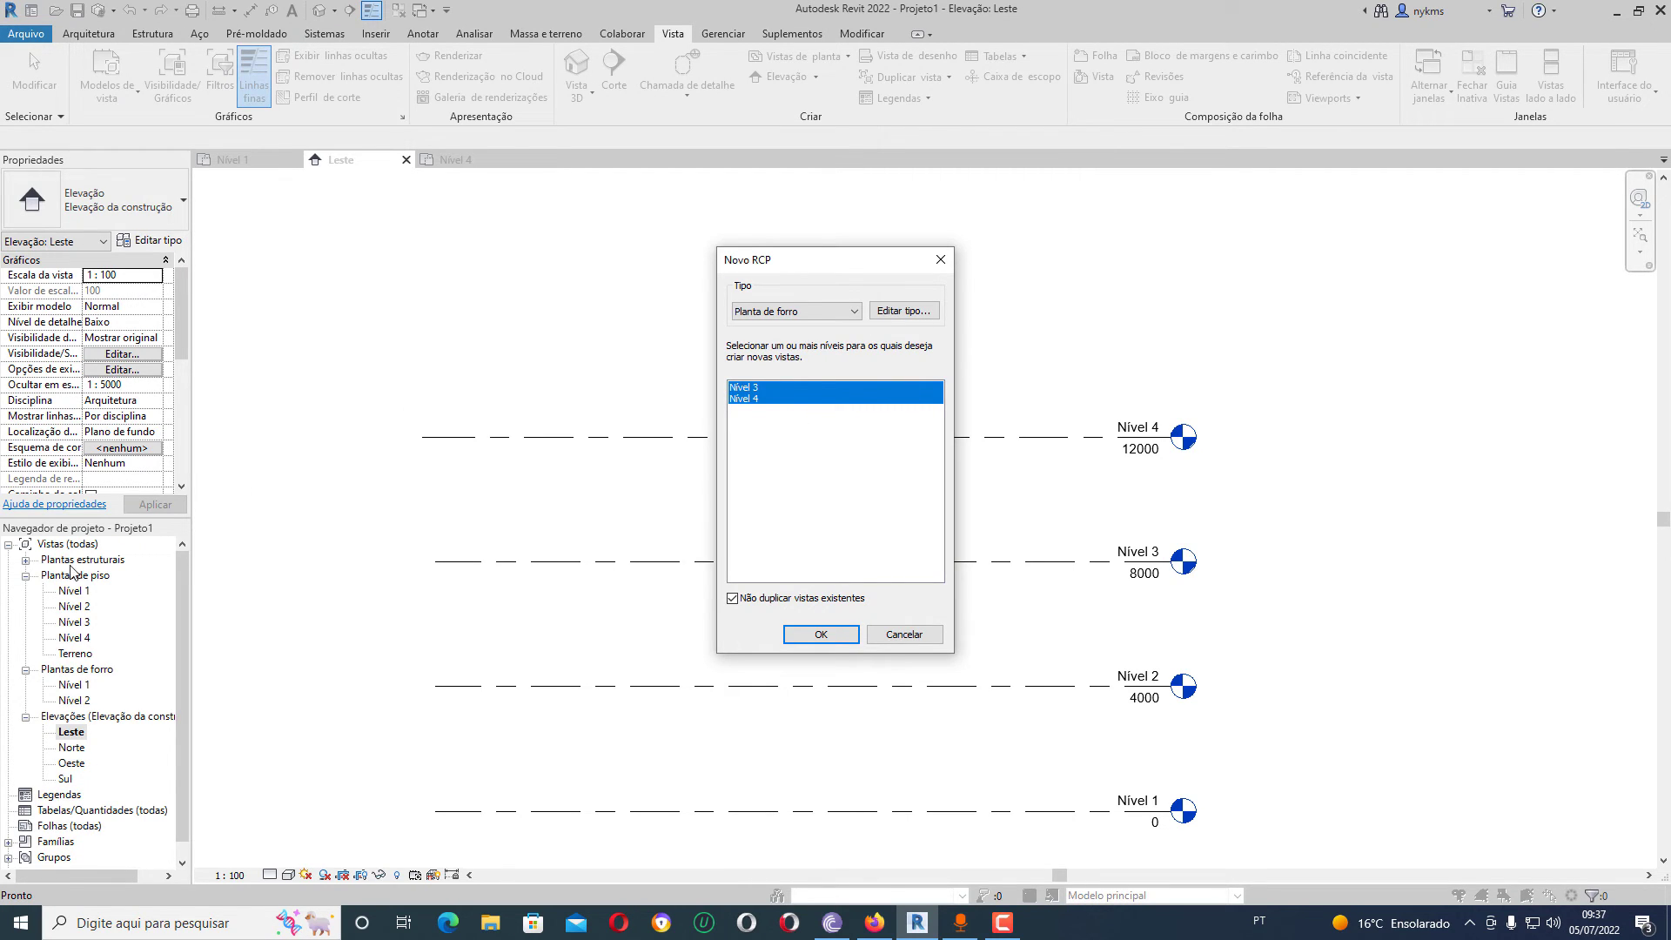
pyautogui.click(822, 635)
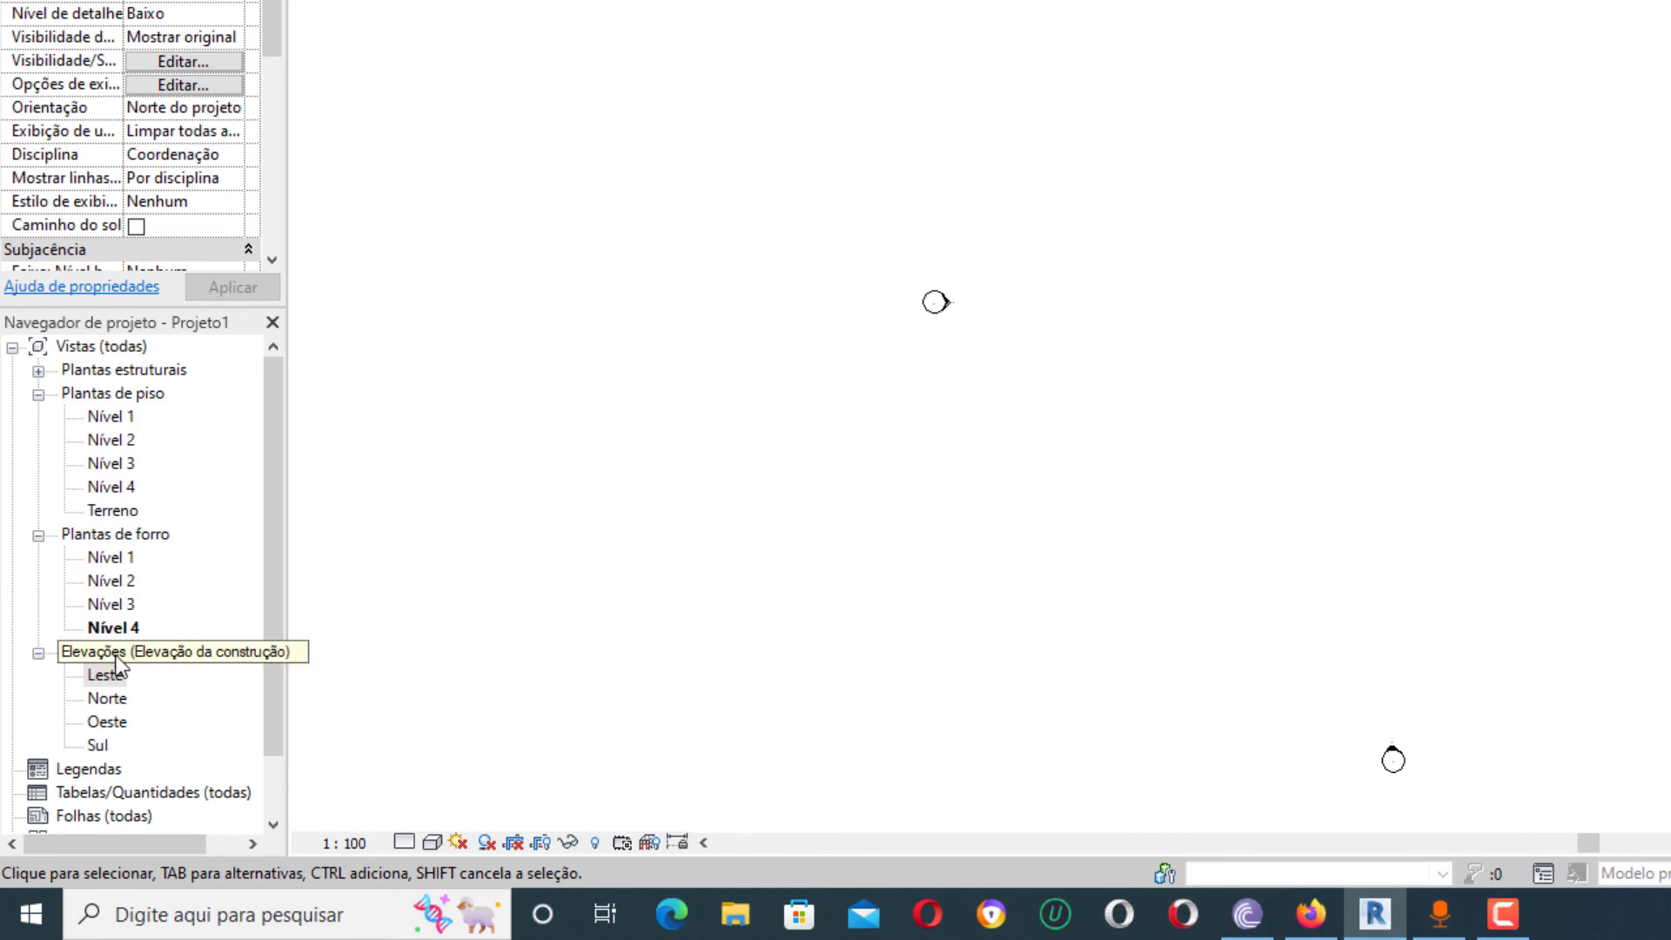
# Reopen the Leste elevation from Elevações in the Project Browser
pyautogui.doubleClick(104, 683)
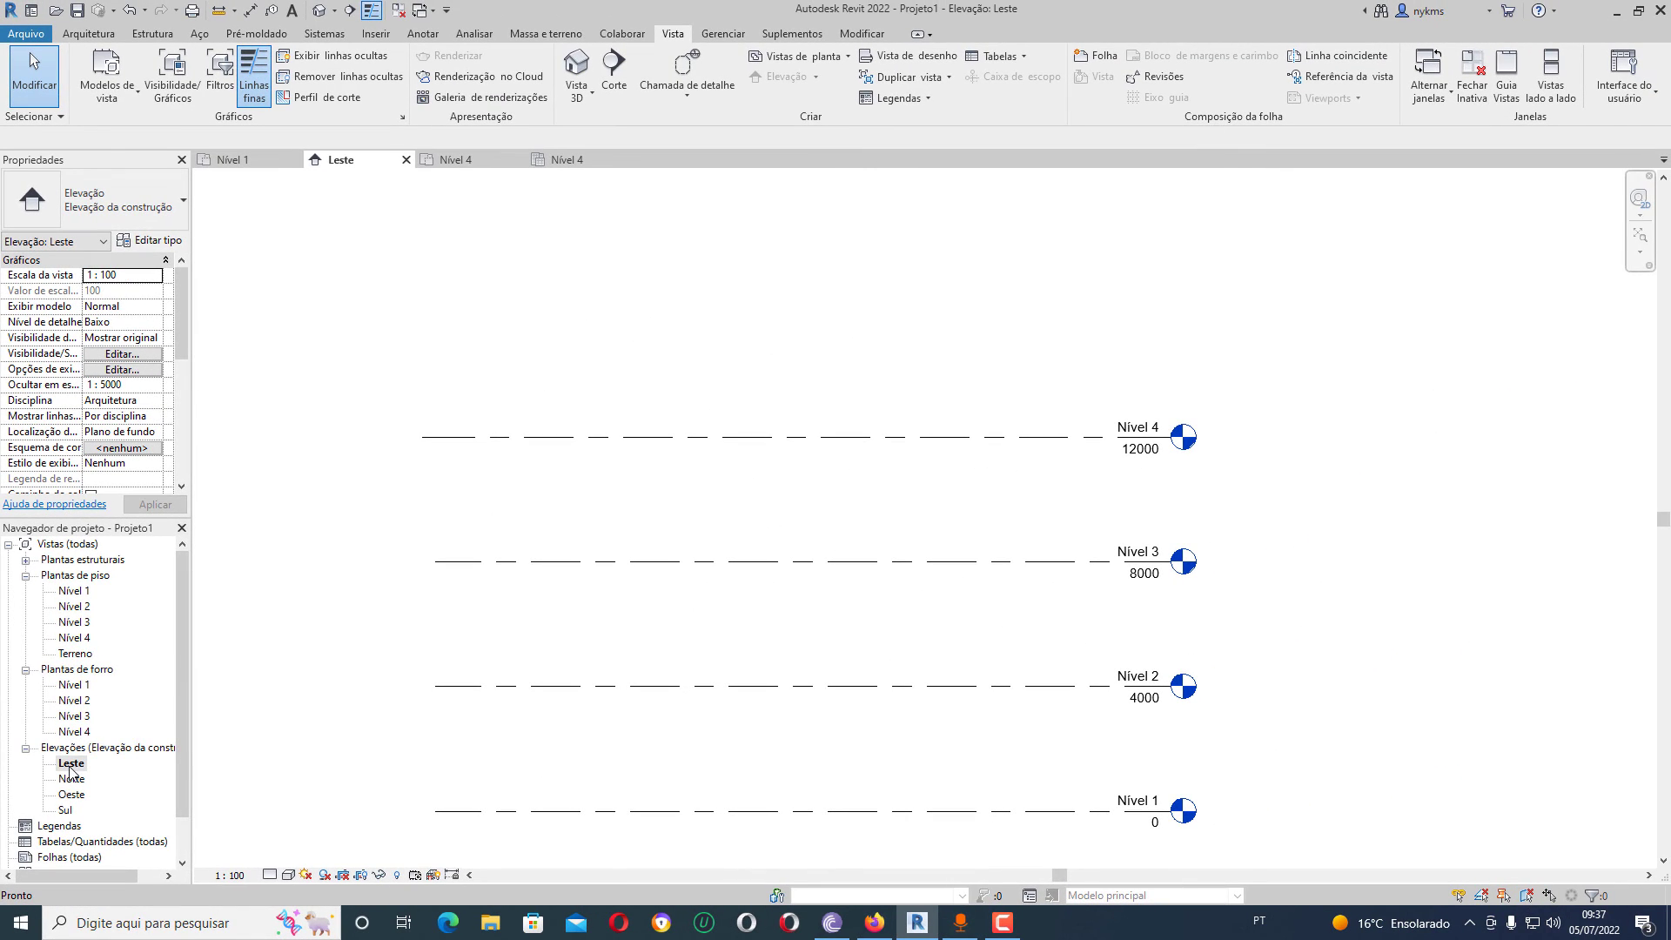